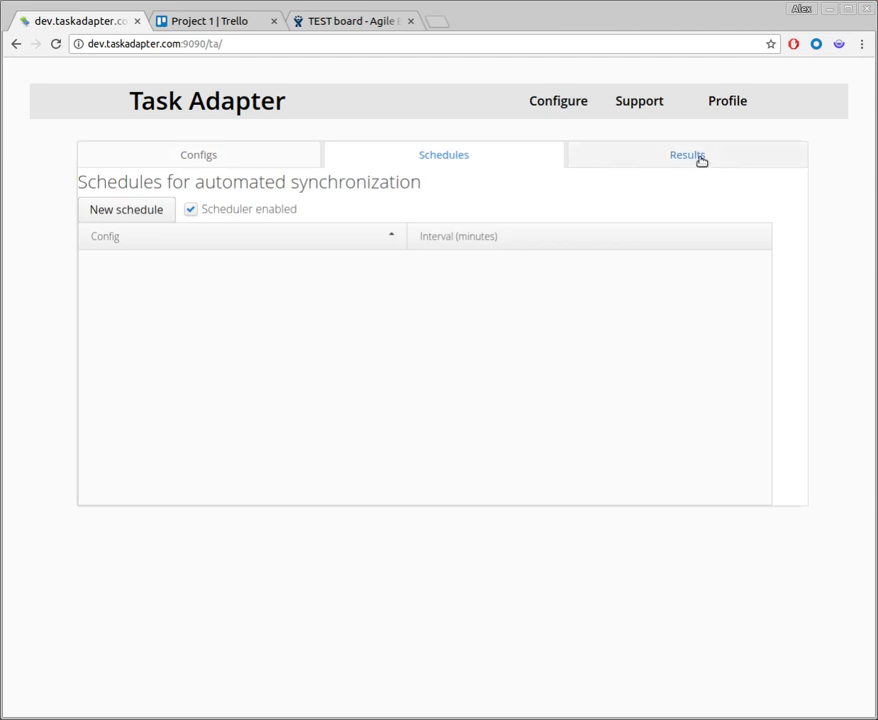
left_click(701, 161)
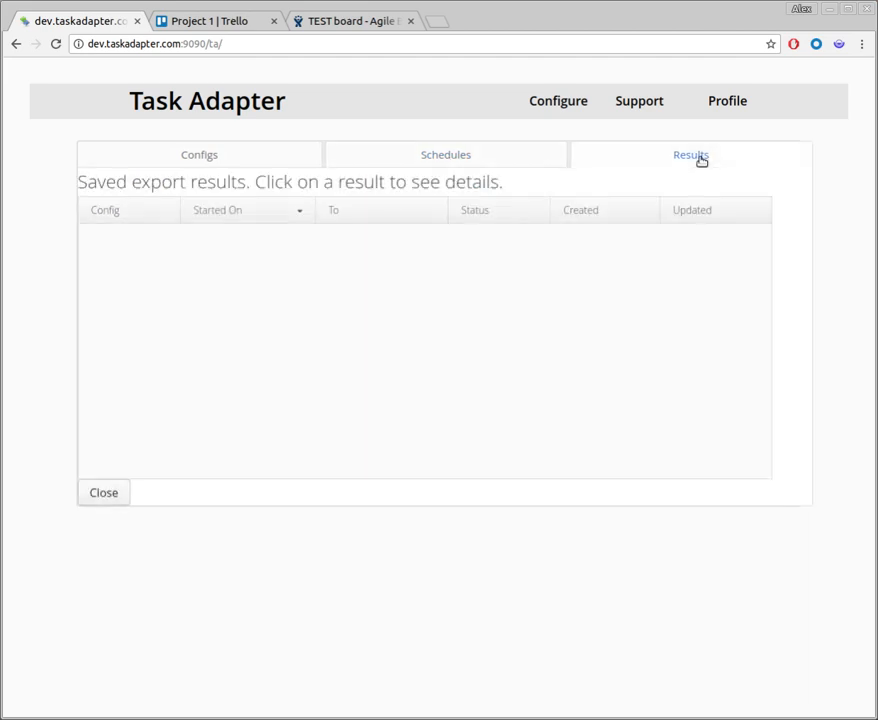
left_click(189, 160)
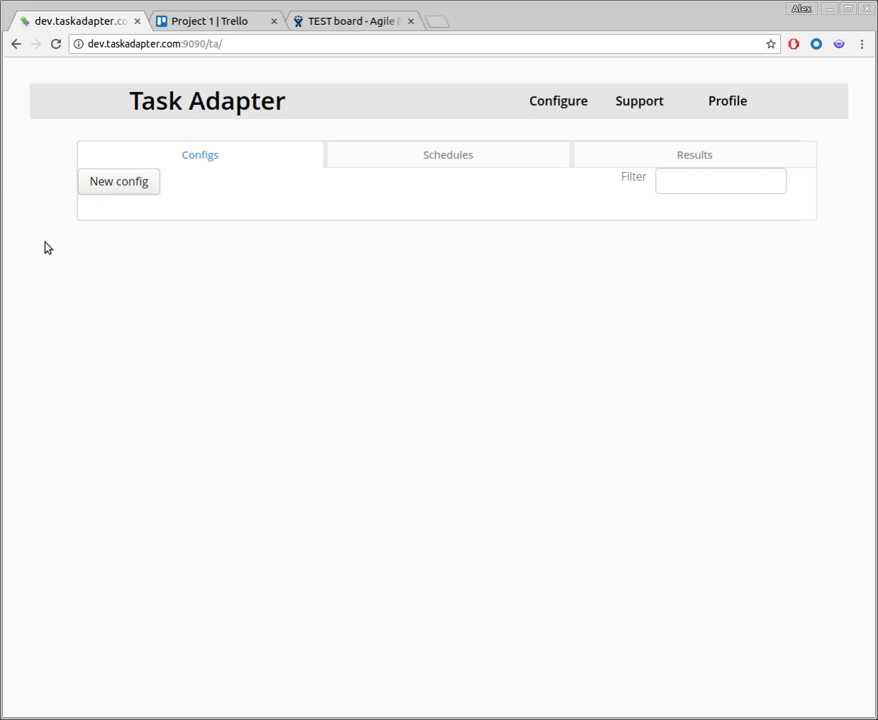
left_click(135, 185)
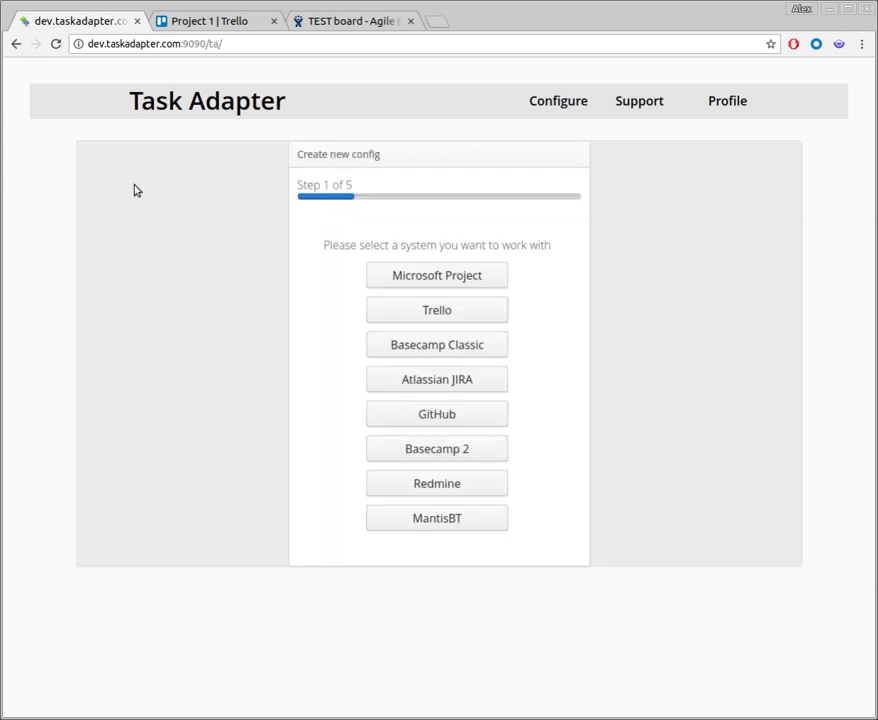
left_click(466, 311)
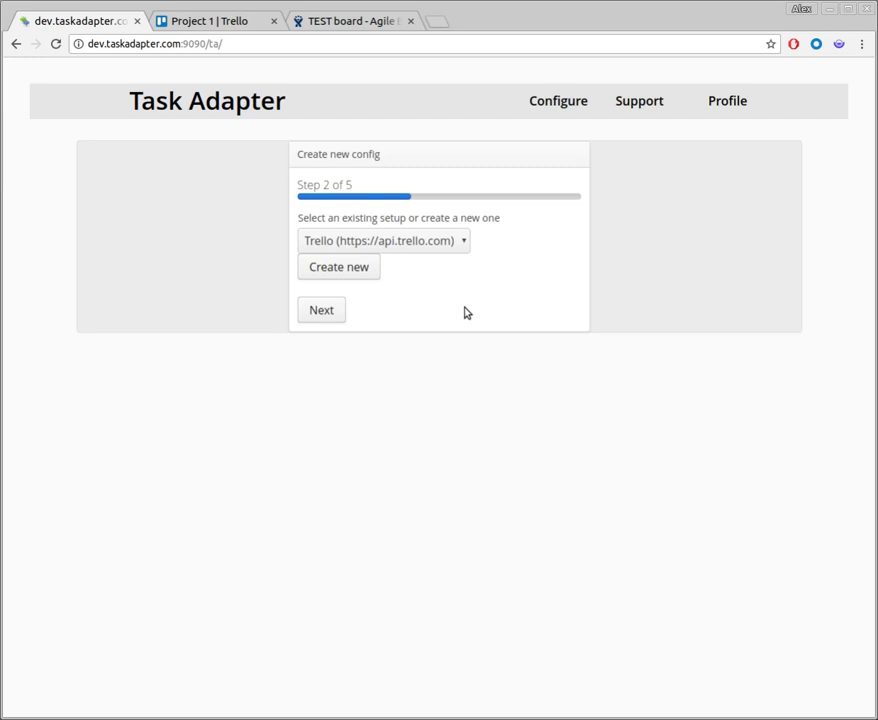
left_click(460, 245)
left_click(460, 248)
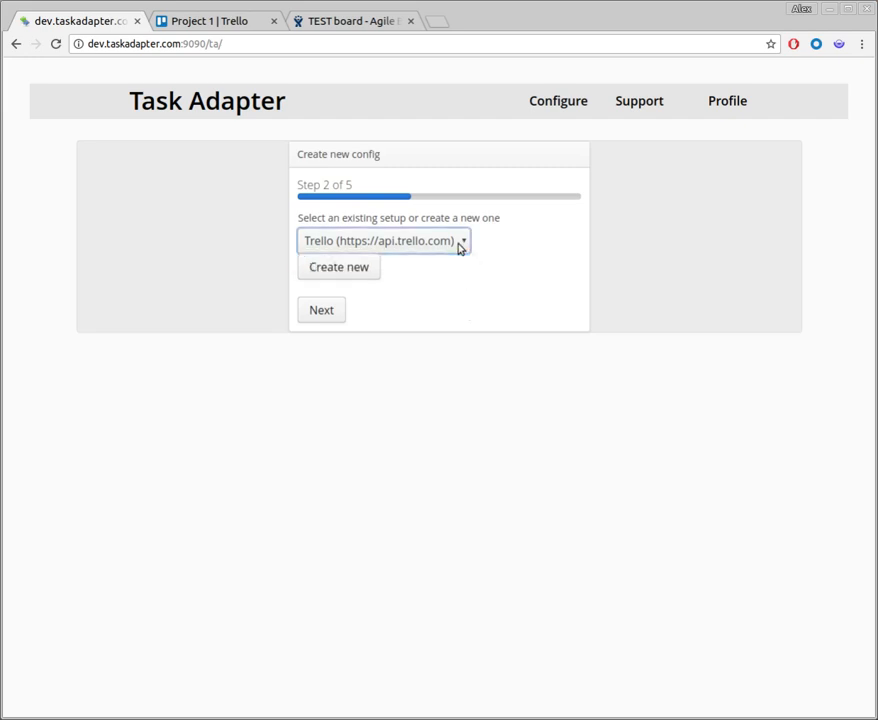
left_click(337, 317)
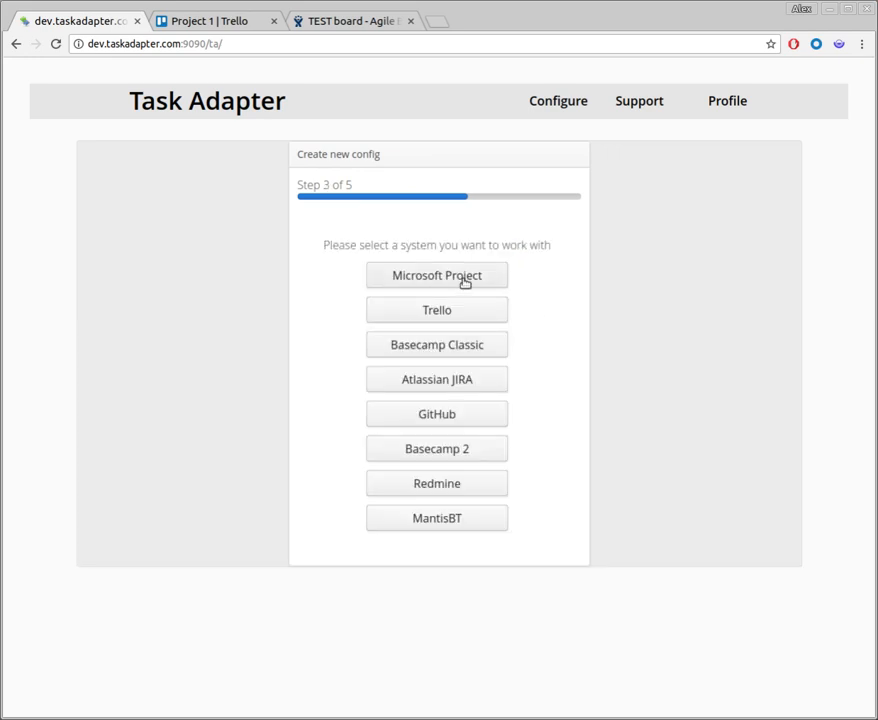
left_click(442, 380)
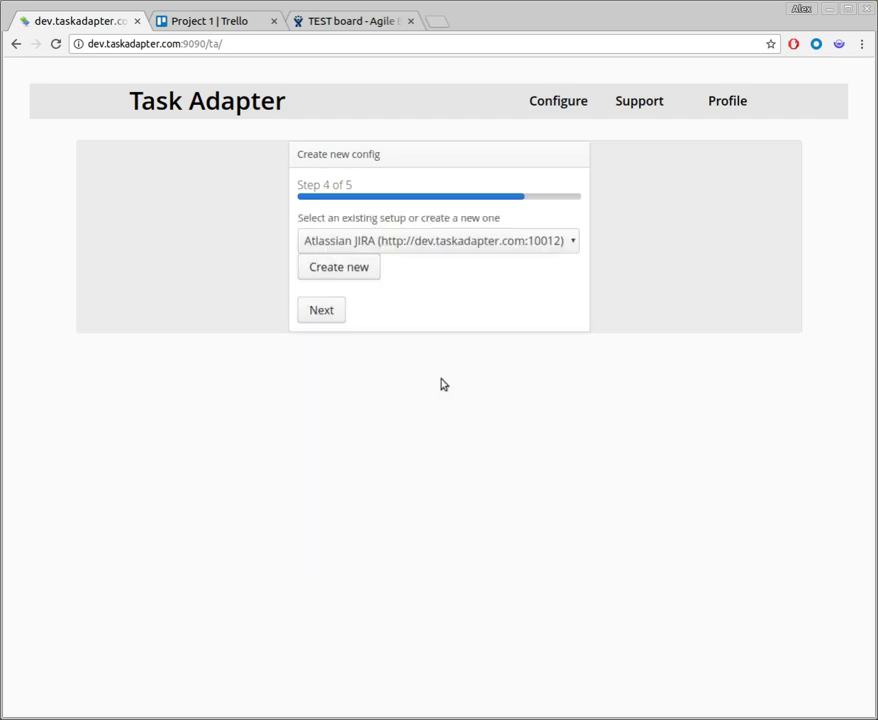
left_click(541, 245)
left_click(531, 264)
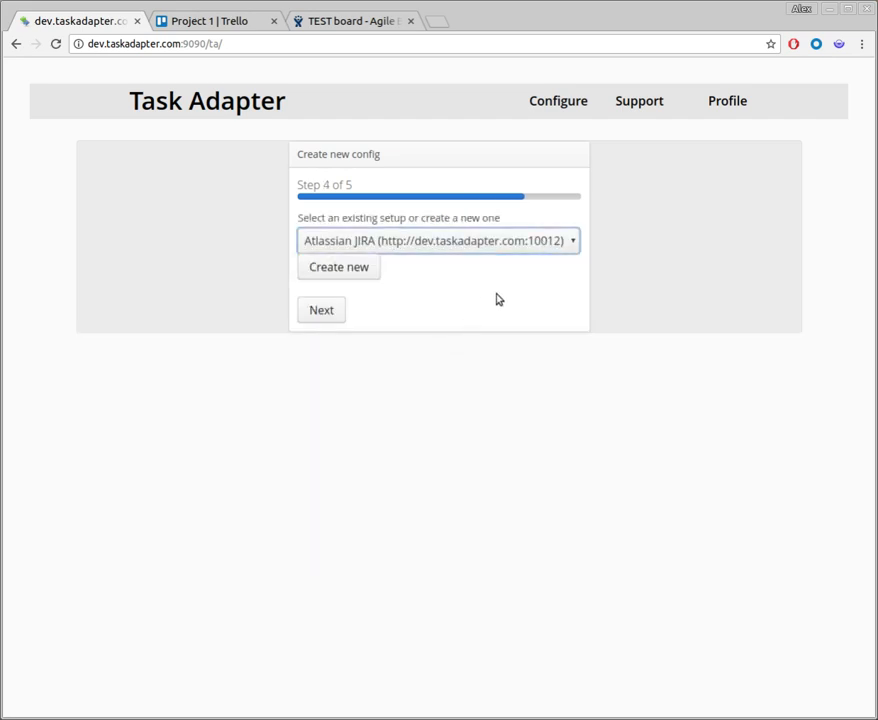
left_click(329, 318)
Describe the new config as "Trello - JIRA 1" and create it.
left_click(347, 242)
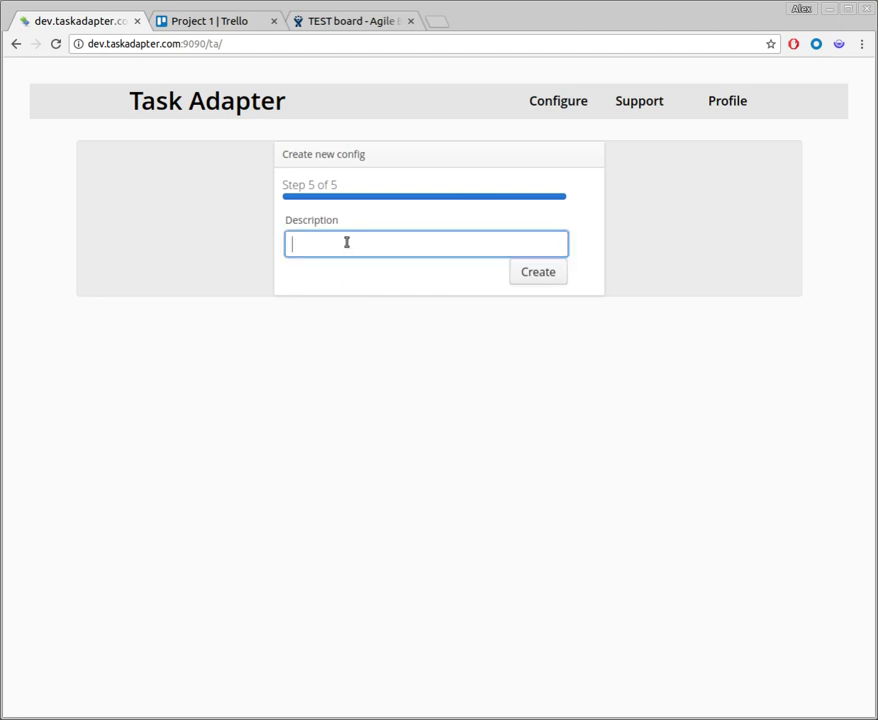
type("Trello -")
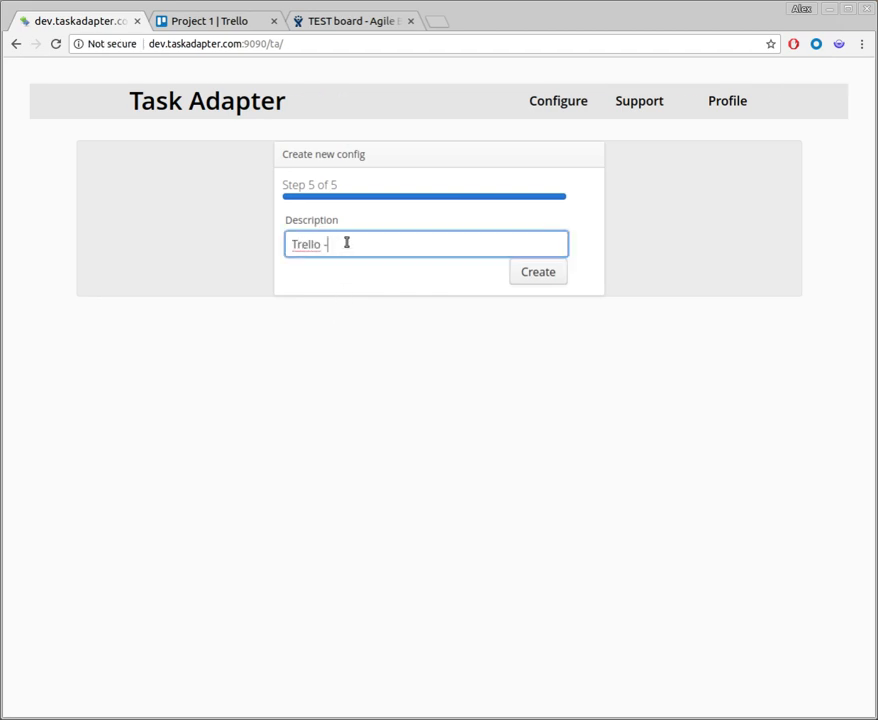
type("= JIRA 1")
left_click(559, 280)
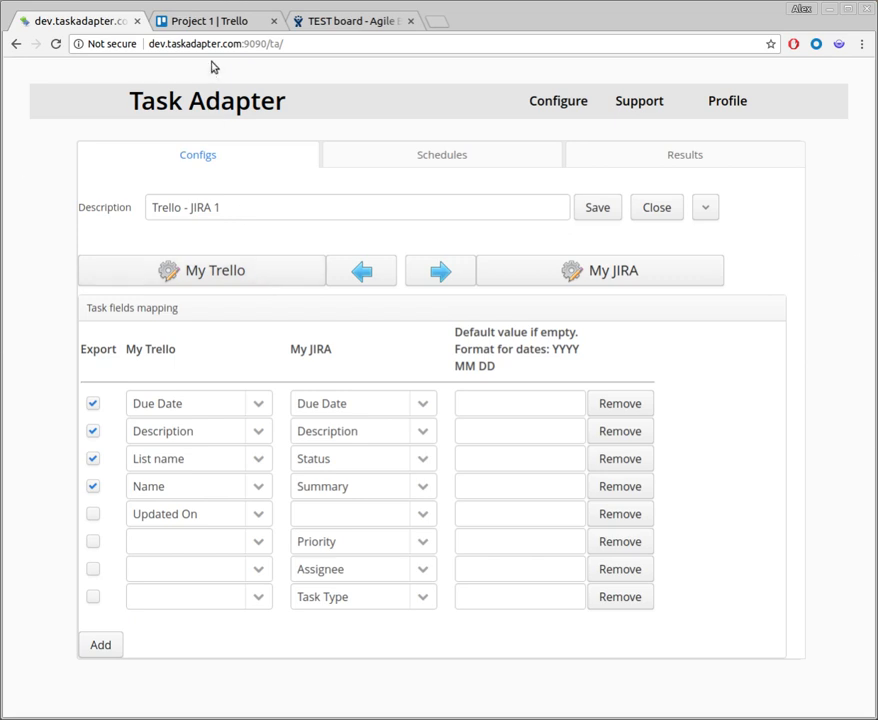
Look up the board name in Trello, set Project 1 as the config's Trello board, and save.
left_click(216, 24)
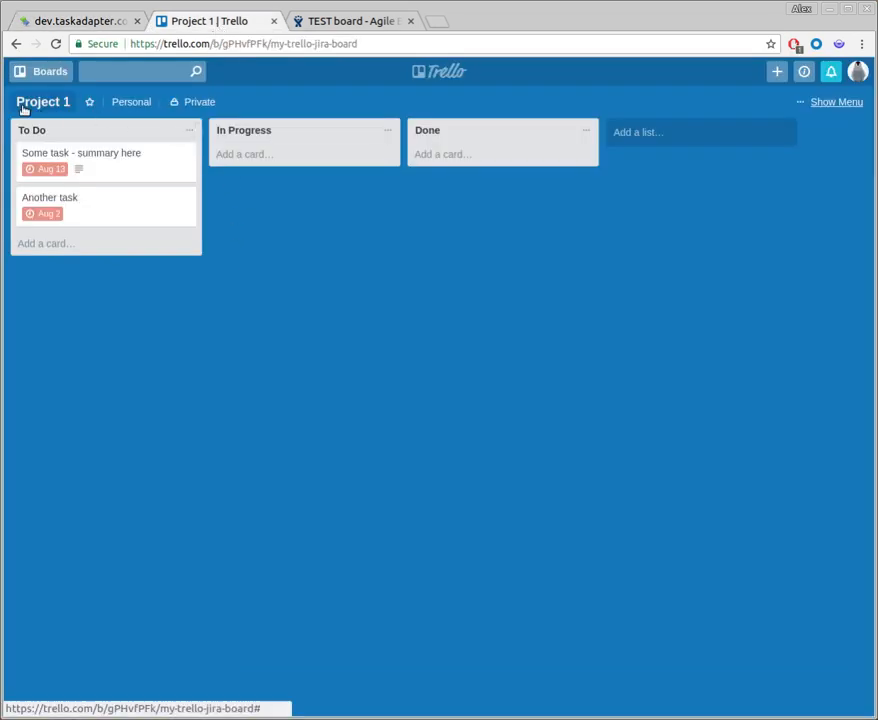
left_click(88, 21)
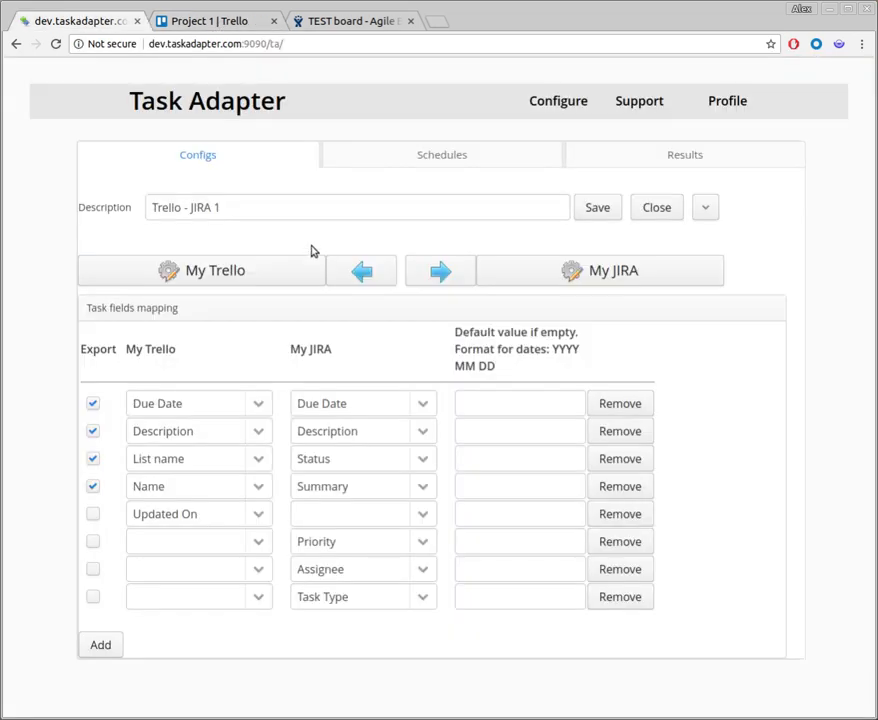
left_click(278, 272)
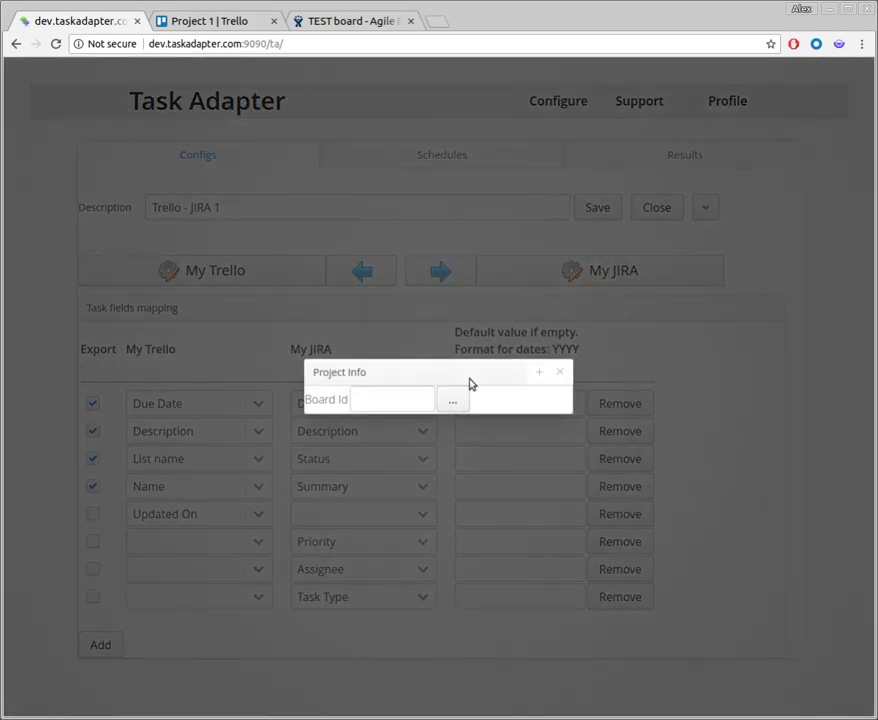
left_click(455, 401)
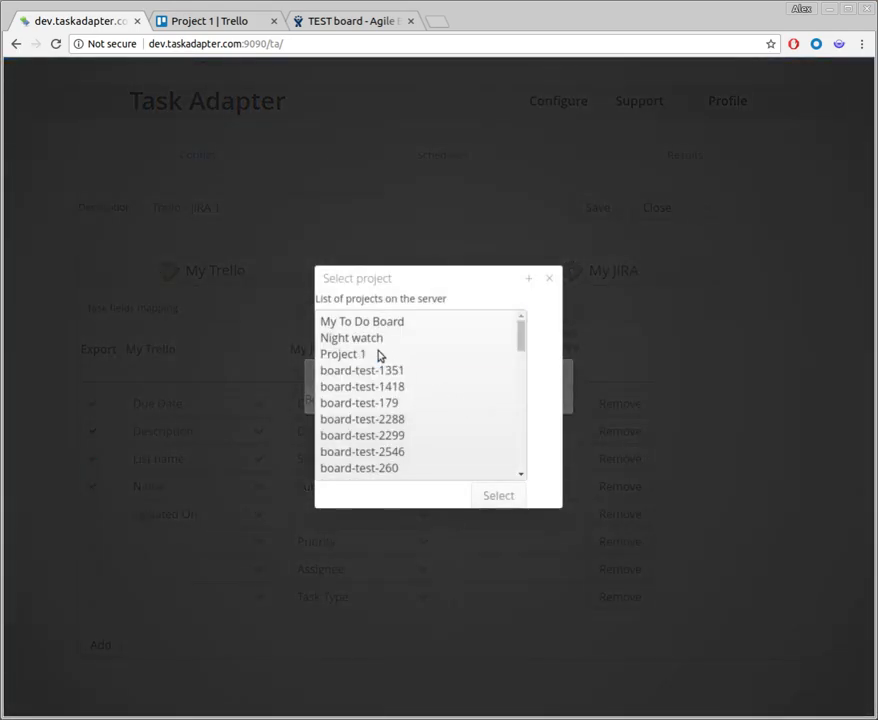
left_click(384, 355)
left_click(501, 497)
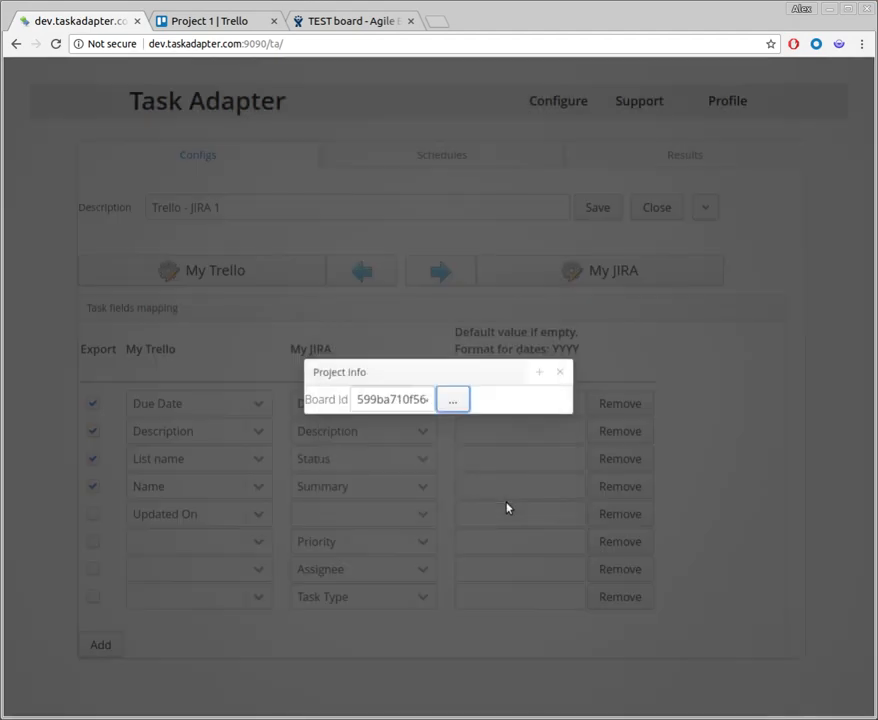
left_click(559, 373)
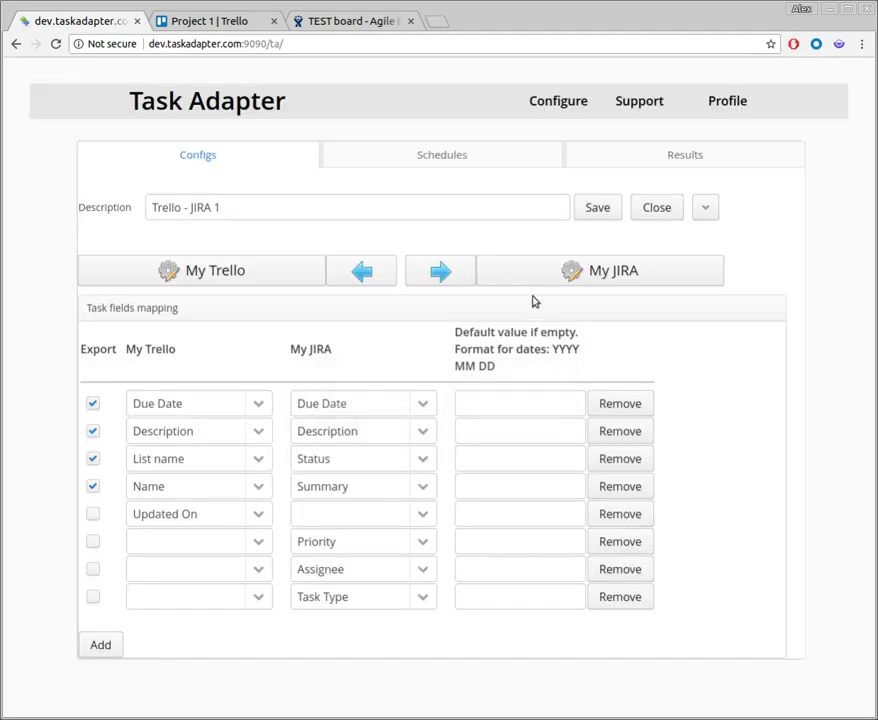
left_click(596, 209)
Set TEST as the project key for the JIRA side and save the config.
left_click(620, 271)
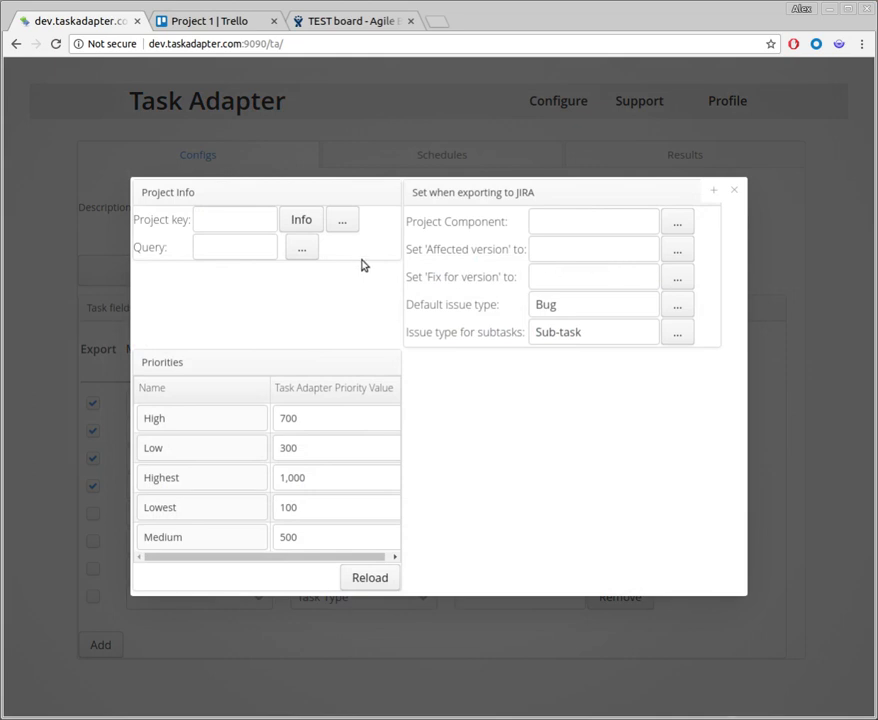
left_click(342, 222)
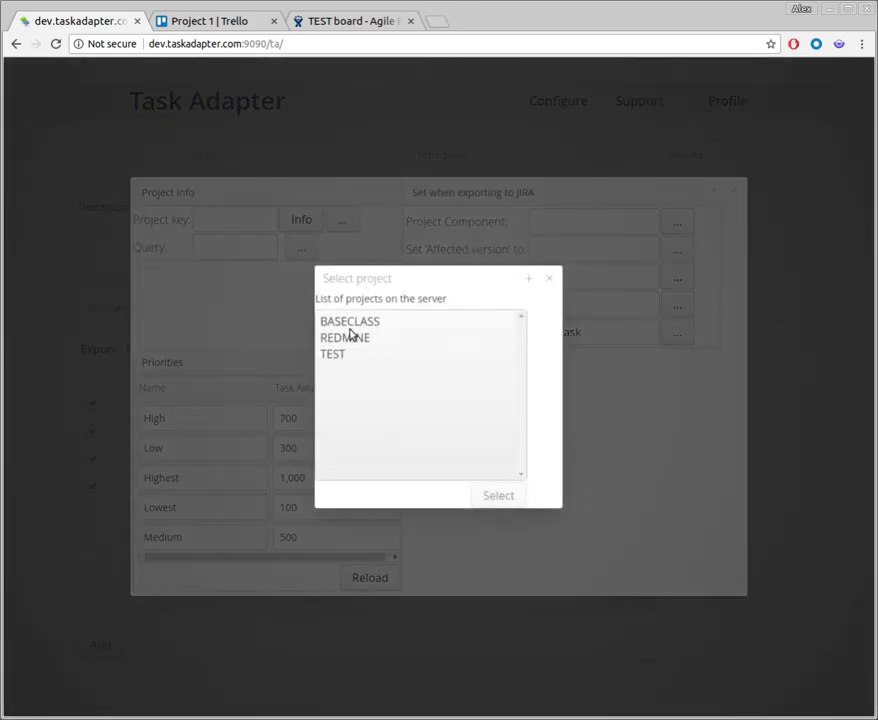
left_click(337, 362)
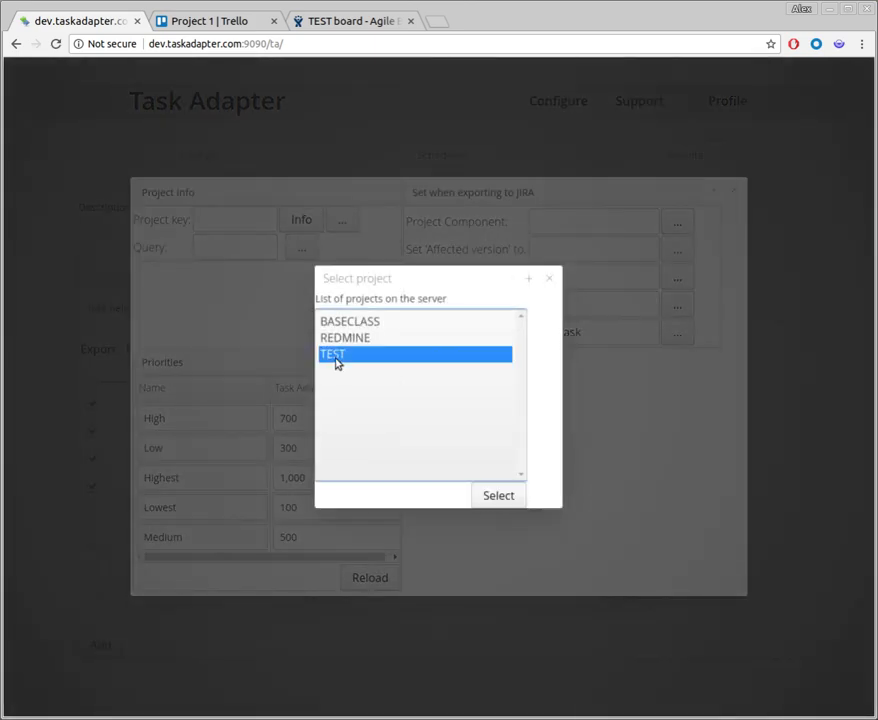
left_click(505, 497)
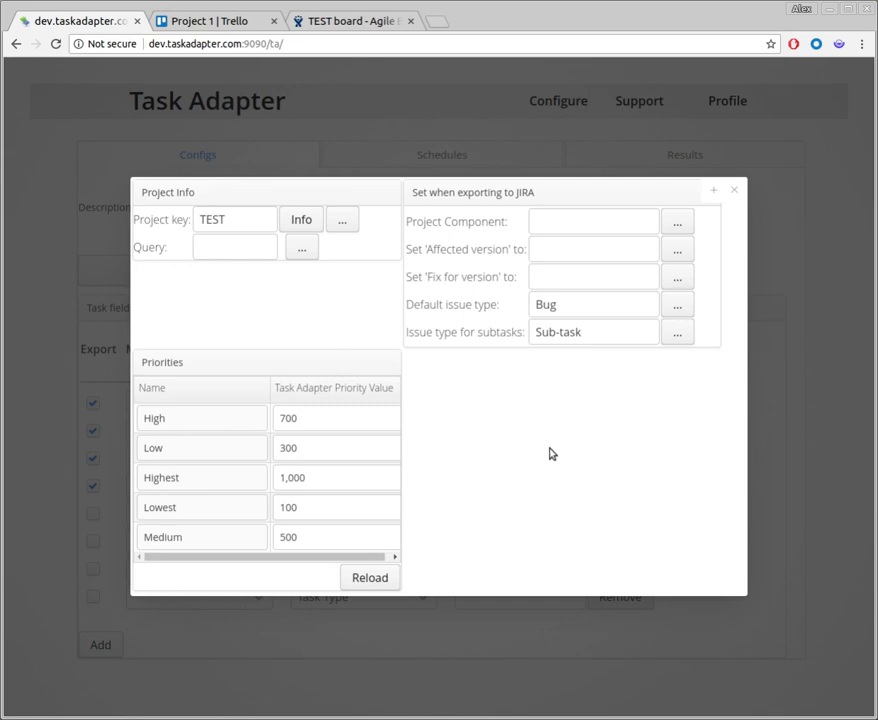
left_click(735, 196)
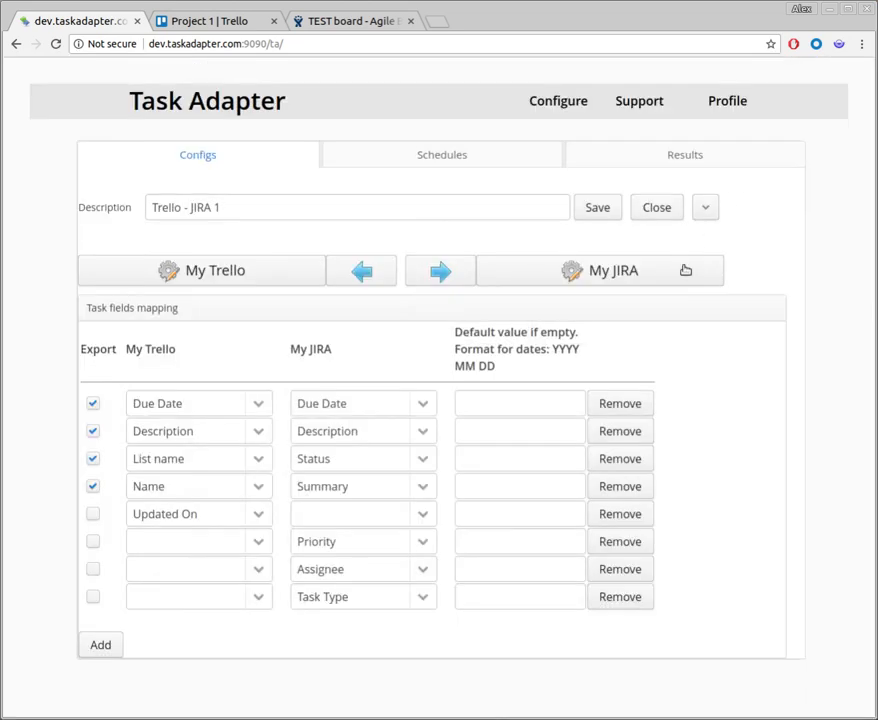
left_click(601, 208)
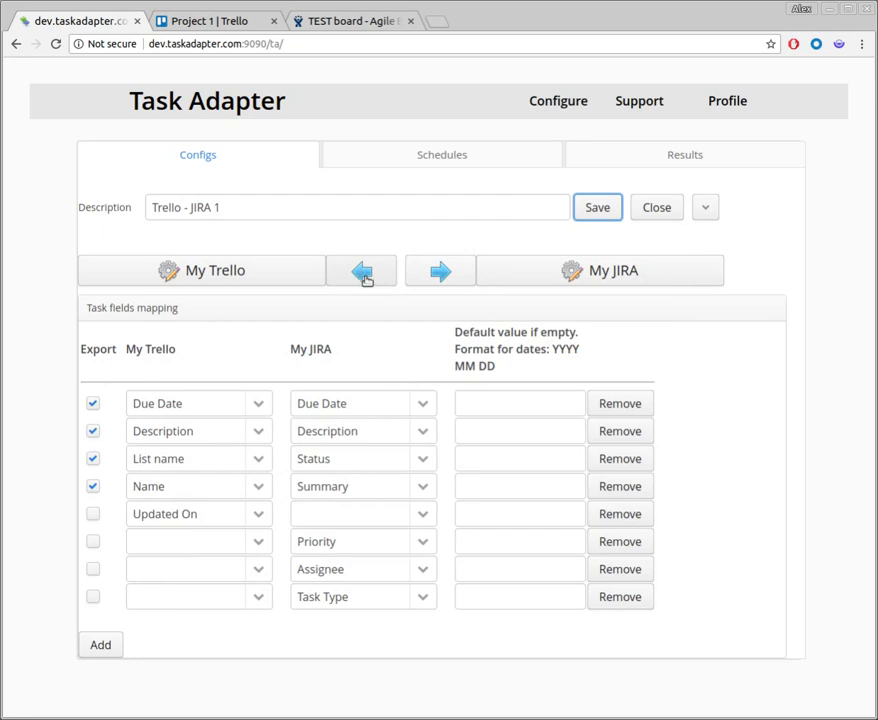
Try to export the Trello tasks to JIRA, checking the source cards on the Project 1 board before confirming.
left_click(448, 282)
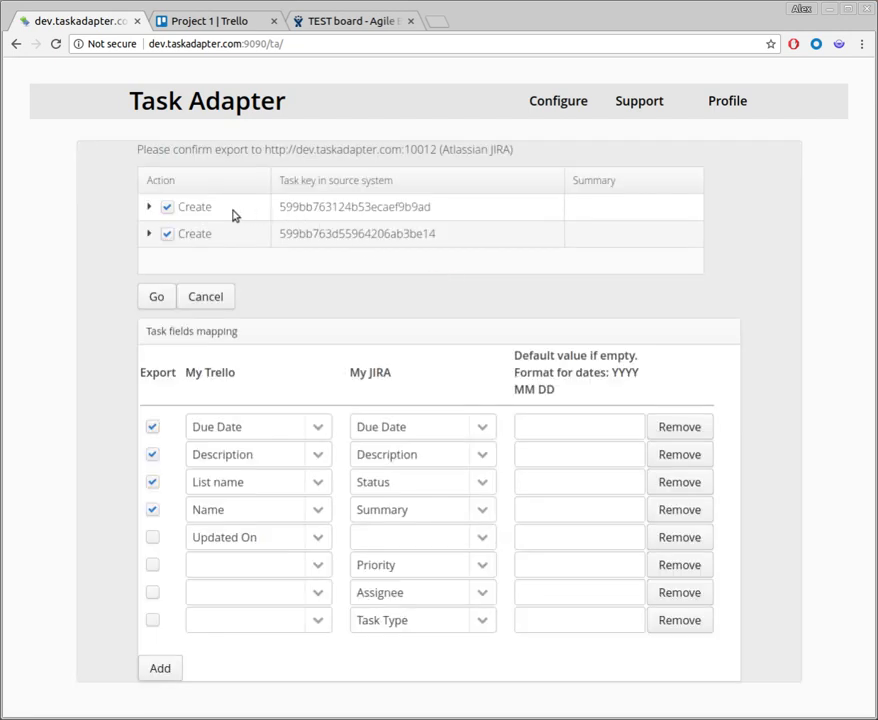
left_click(220, 22)
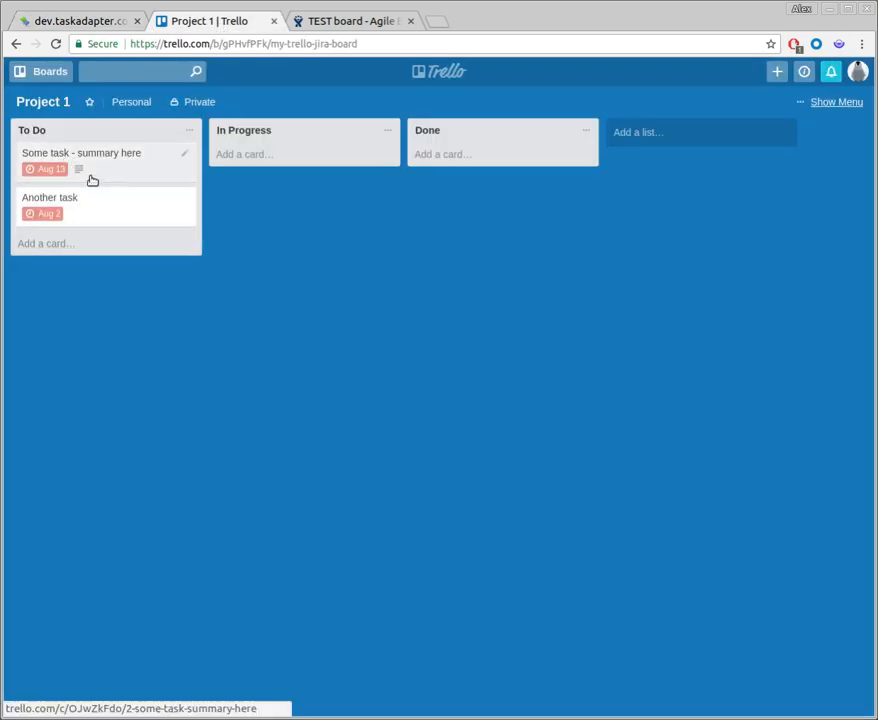
left_click(77, 22)
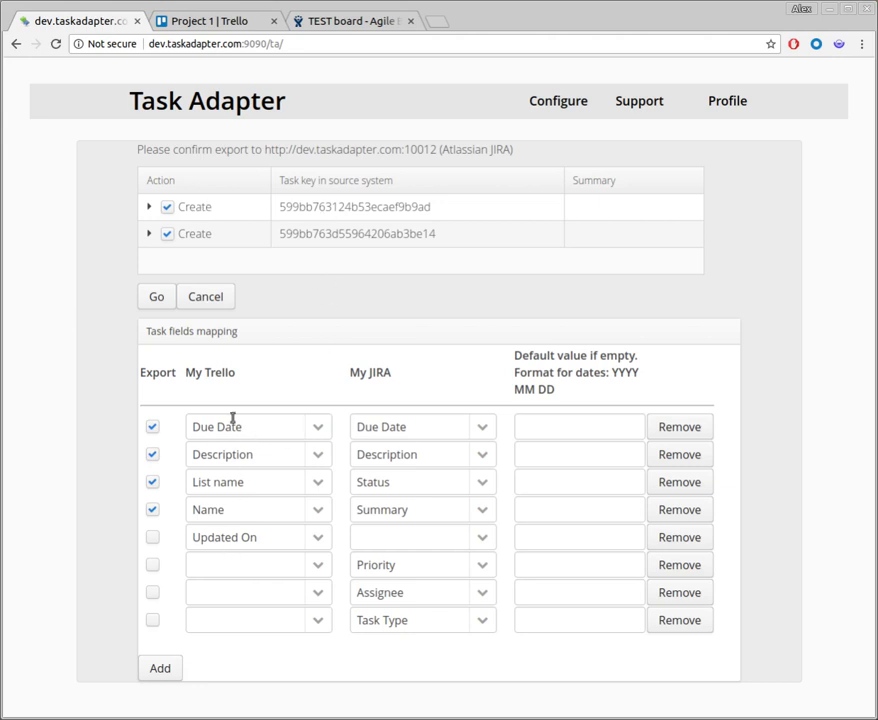
left_click(166, 298)
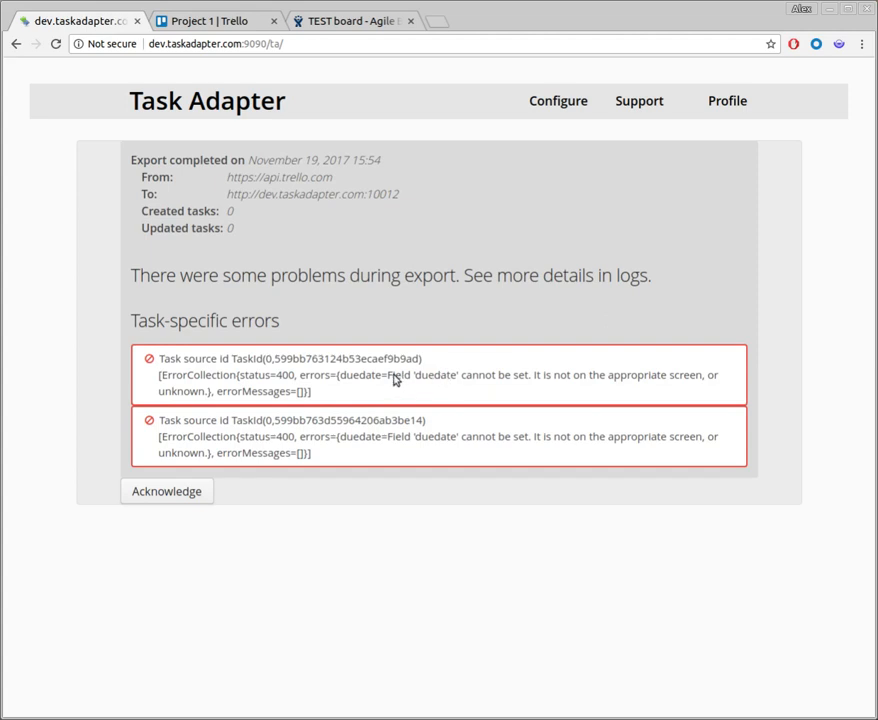
Examine the task-specific errors in the export report and acknowledge it.
left_click_drag(390, 377, 525, 378)
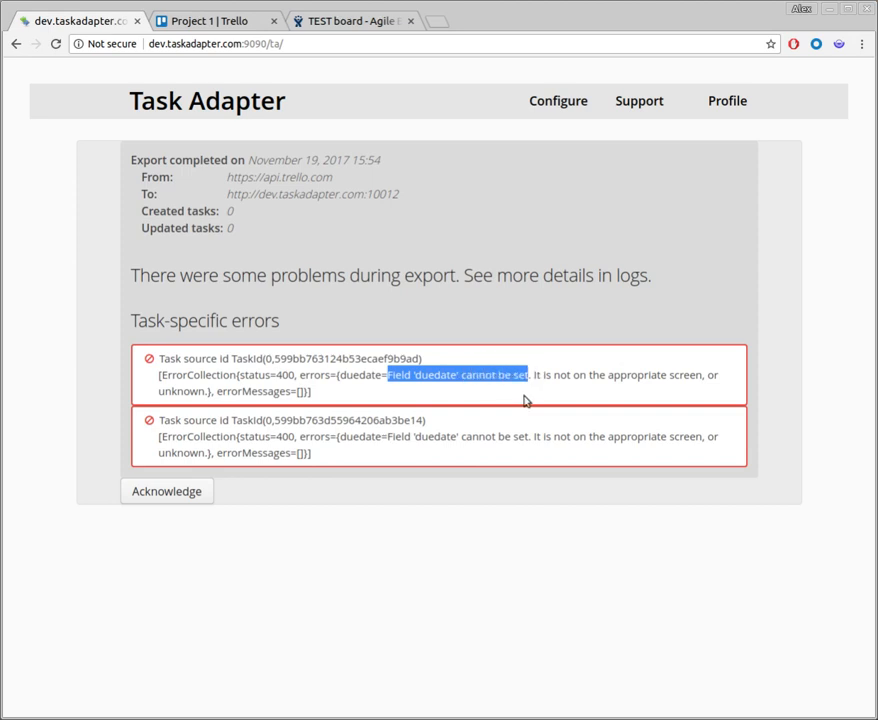
left_click(527, 400)
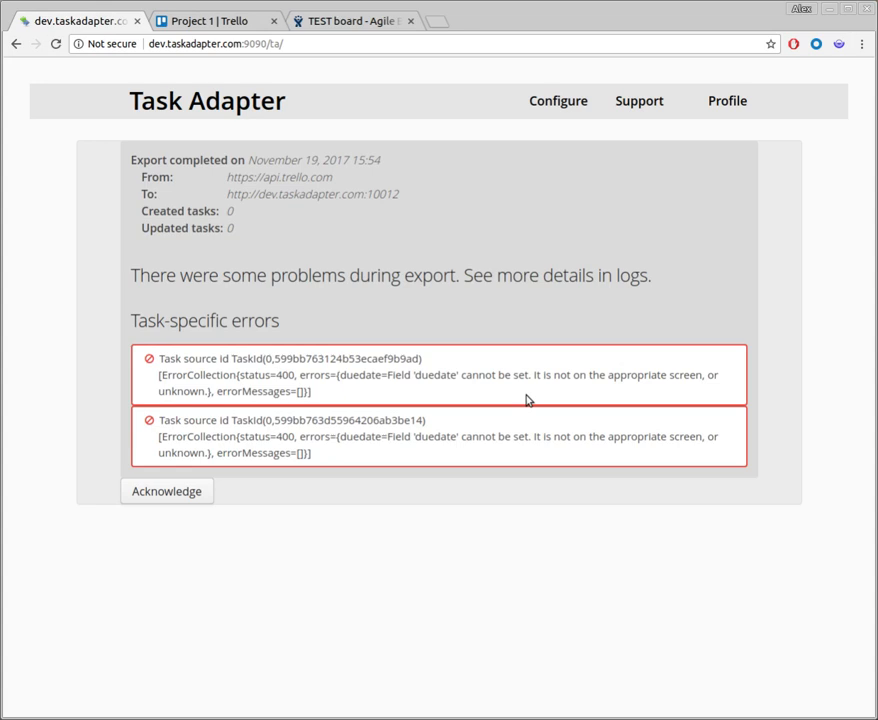
left_click(189, 495)
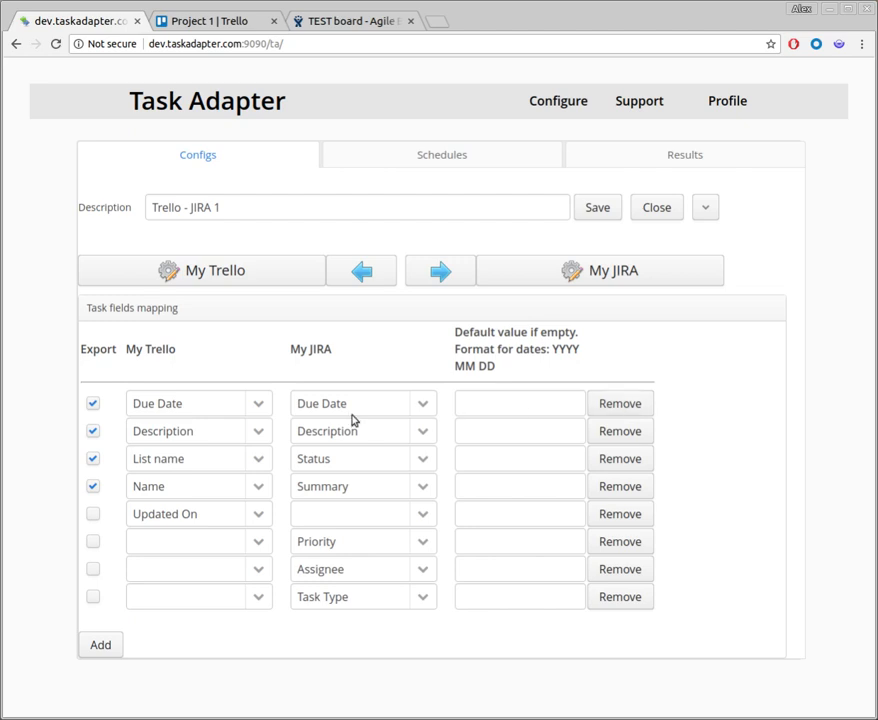
Exclude the Due Date field from the export mapping and save the config.
left_click(94, 403)
left_click(590, 210)
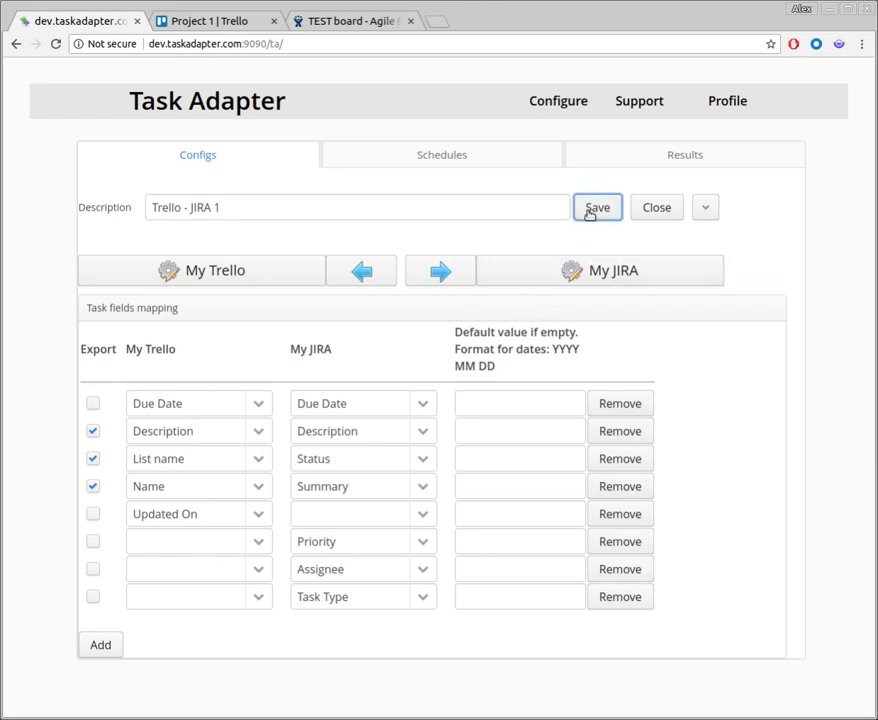
Export both Trello tasks to JIRA with the saved field mapping and acknowledge the export report.
left_click(440, 271)
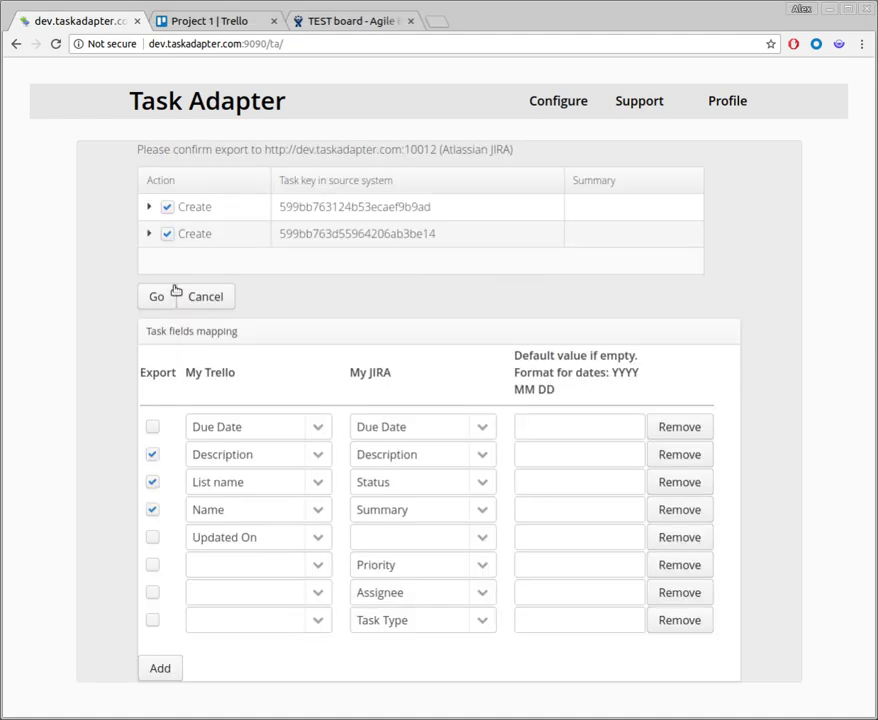
left_click(165, 297)
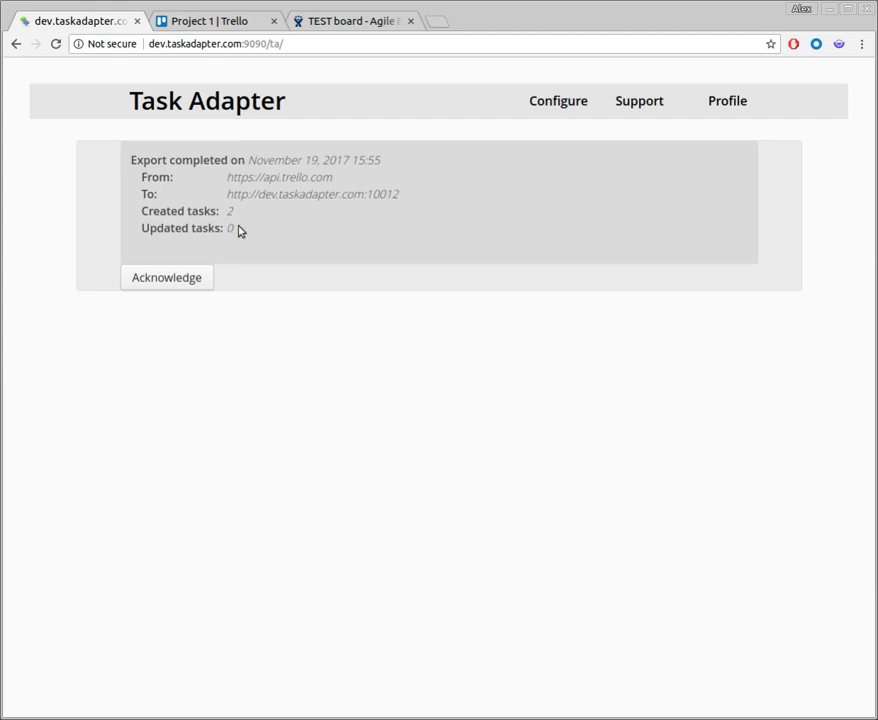
left_click(198, 281)
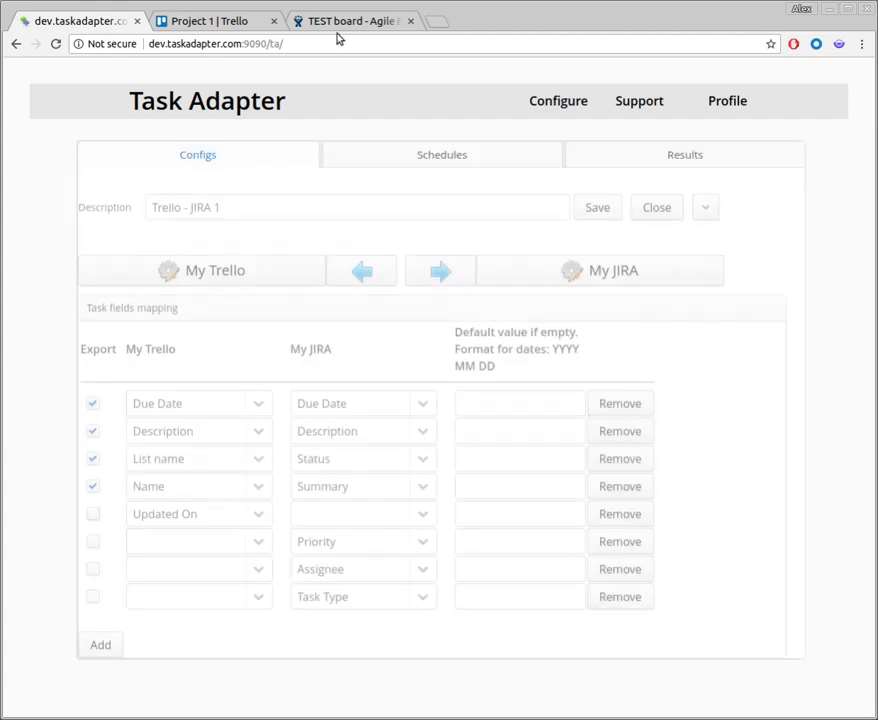
In JIRA, move the exported issues TEST-531 and TEST-532 from the backlog into TEST Sprint 1, confirming each scope change.
left_click(349, 23)
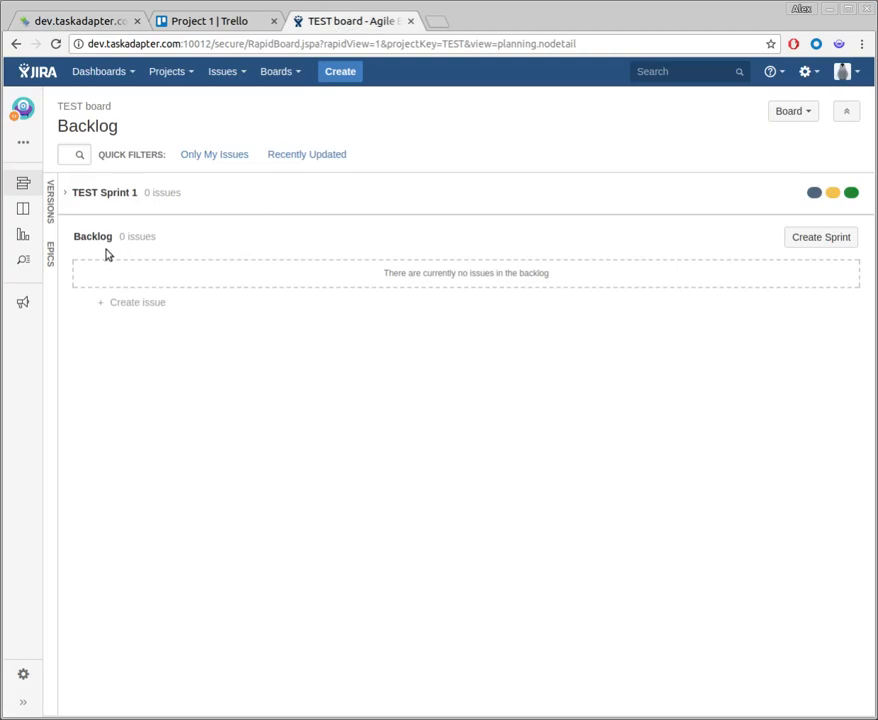
left_click(23, 208)
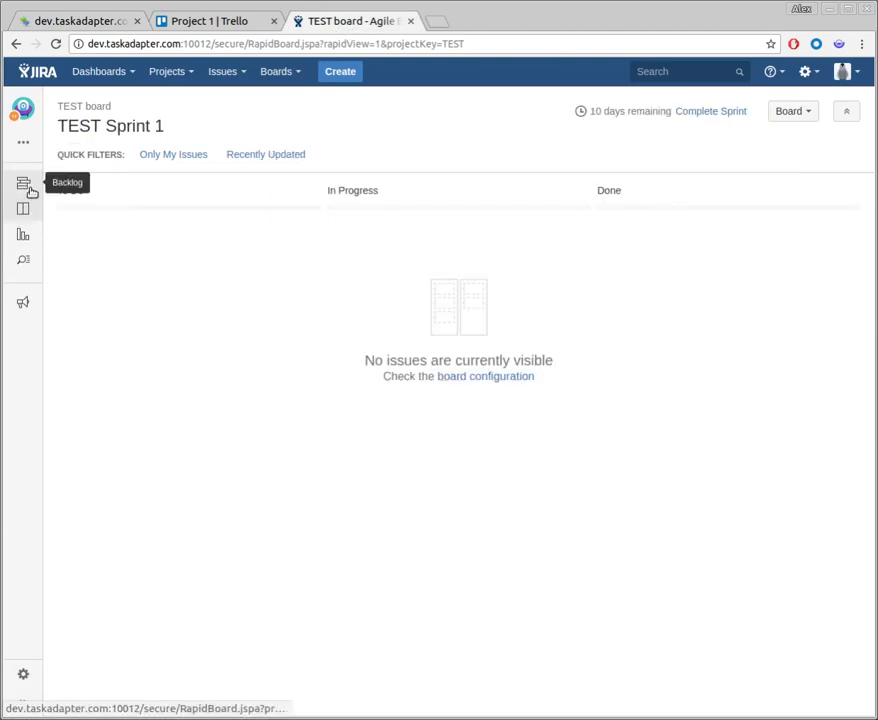
left_click(30, 189)
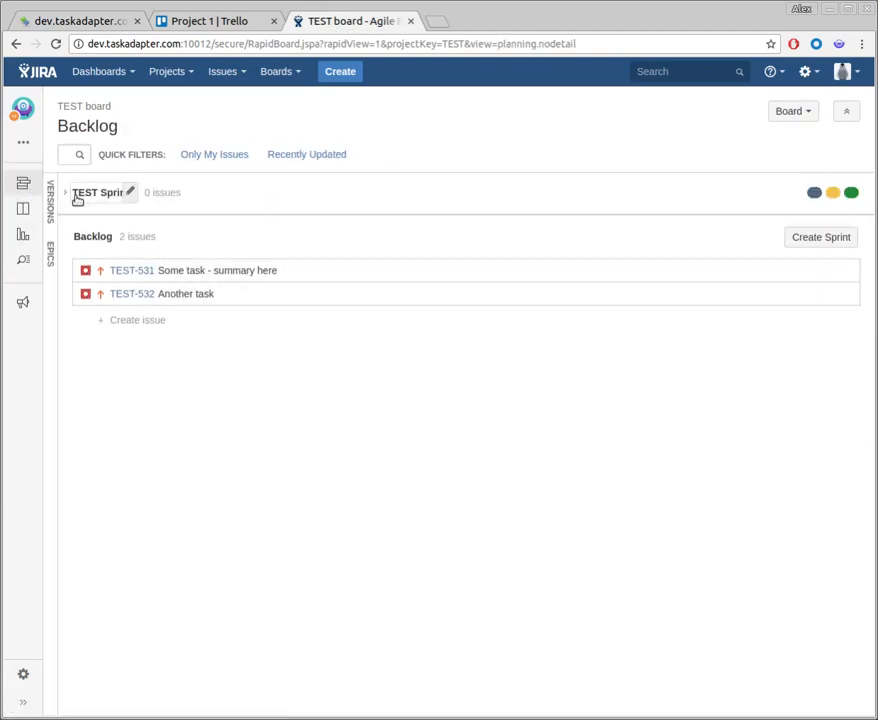
left_click(69, 196)
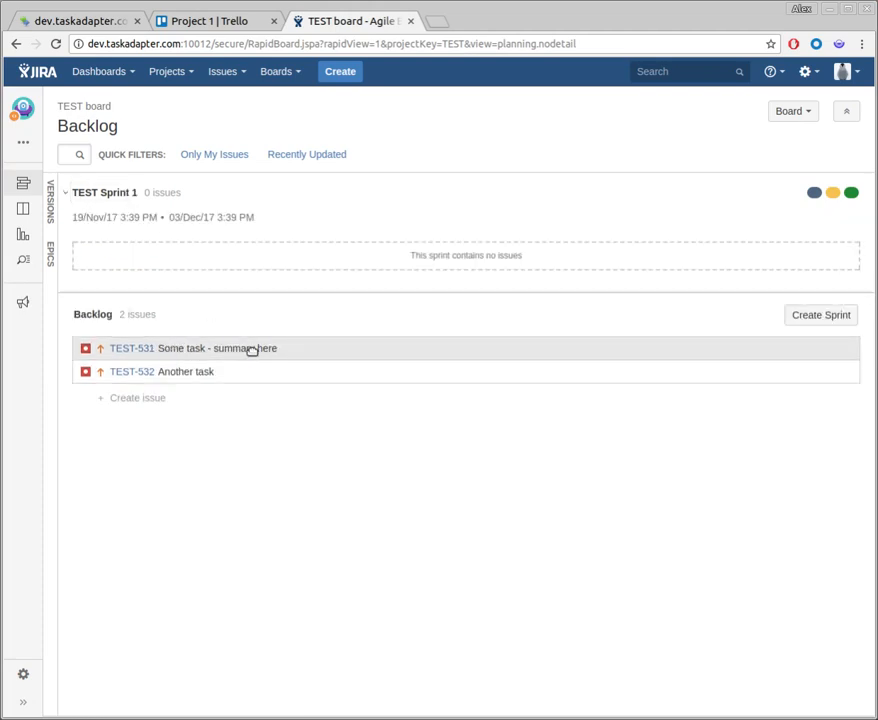
left_click_drag(252, 349, 255, 261)
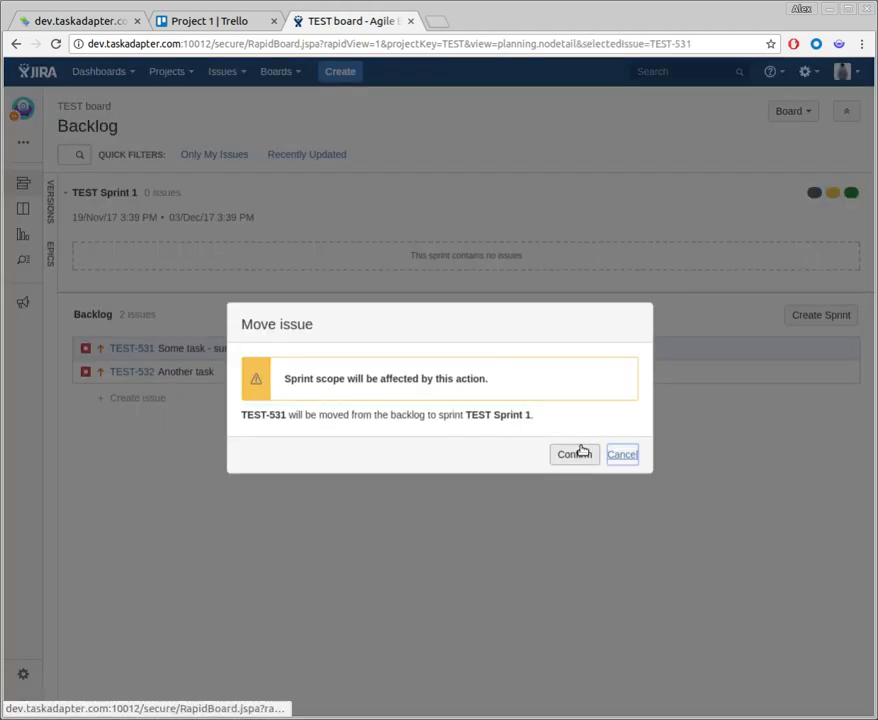
left_click(581, 454)
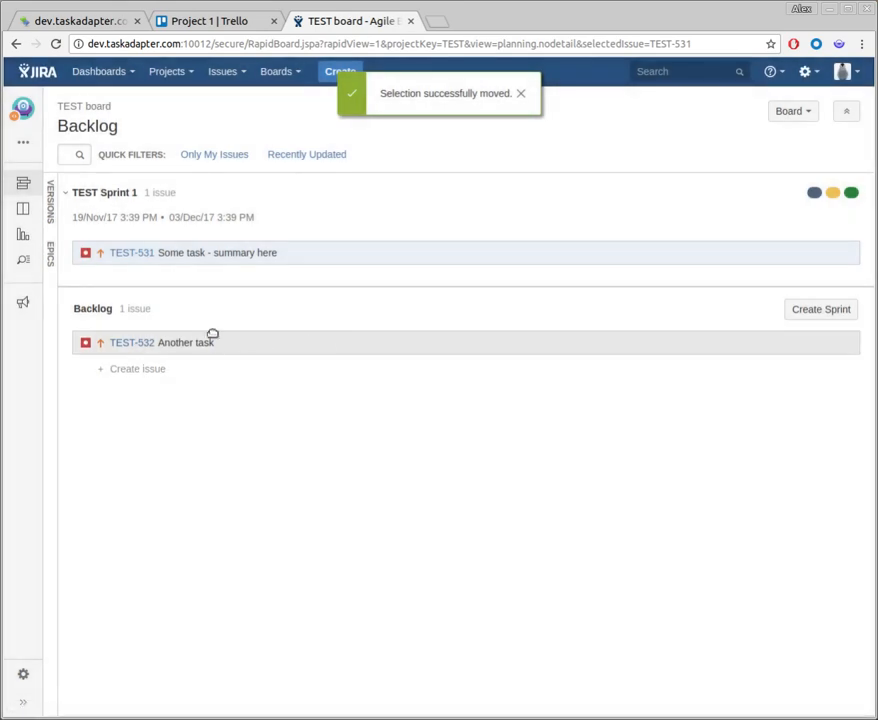
left_click_drag(212, 334, 210, 252)
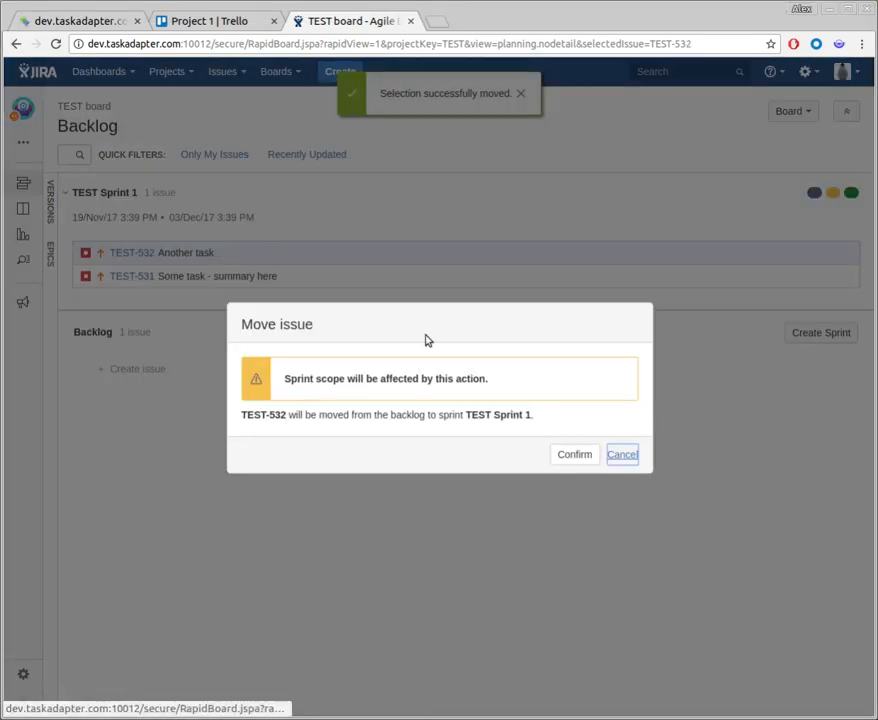
left_click(571, 453)
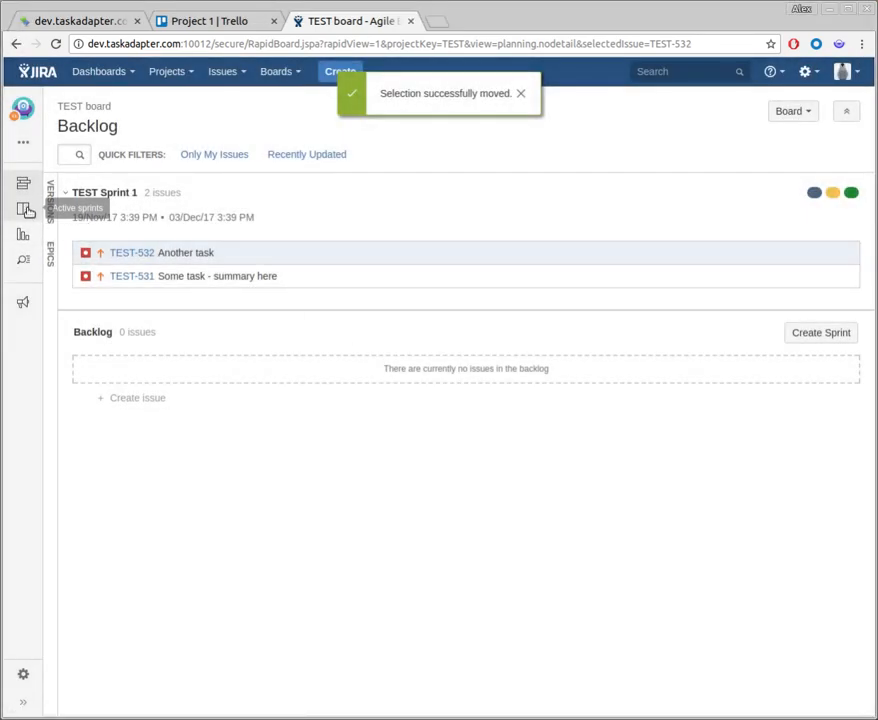
Compare the active TEST Sprint 1 board's columns with the lists on Trello's Project 1 board.
left_click(25, 209)
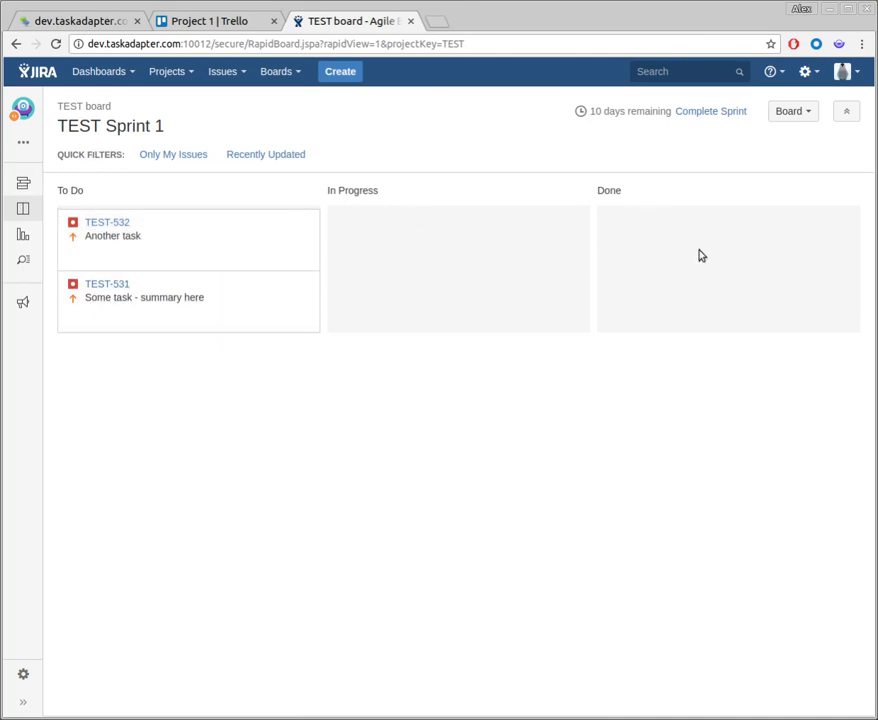
left_click(212, 22)
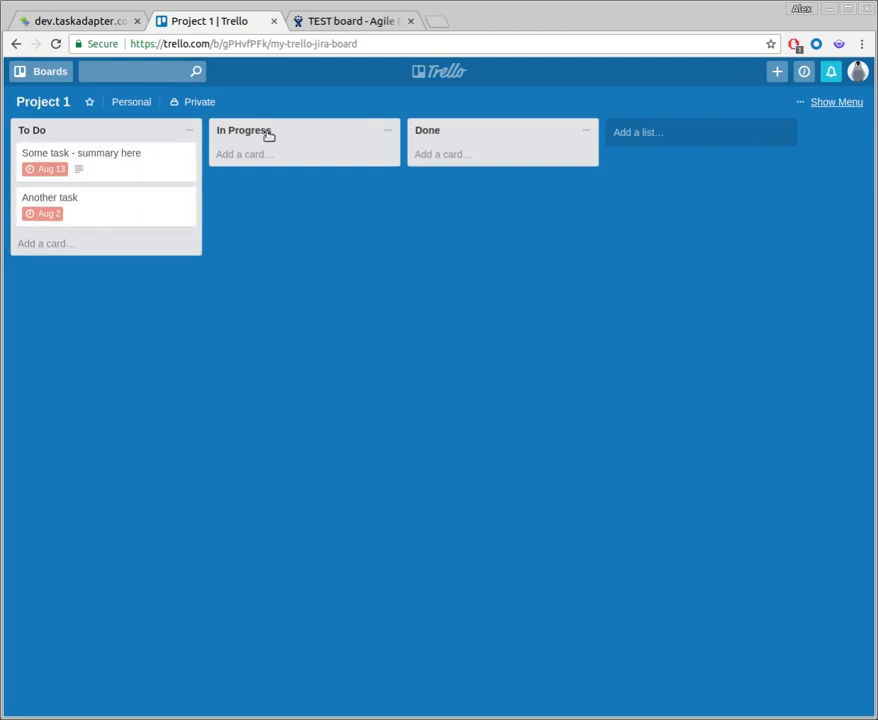
left_click(358, 28)
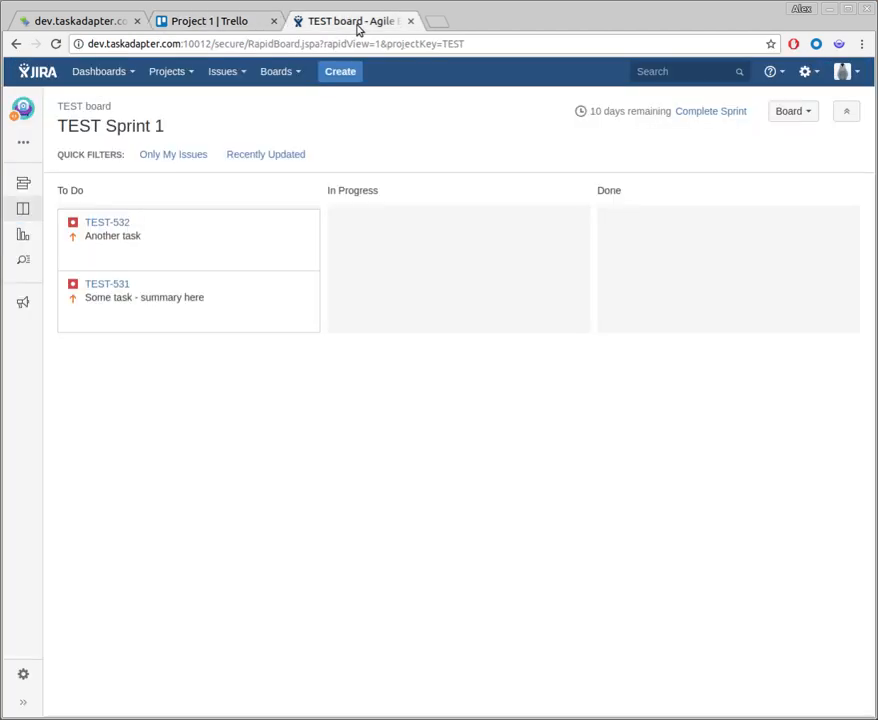
On Trello's Project 1 board, add a "3rd task" card to the To Do list and move "Another task" to In Progress.
left_click(186, 24)
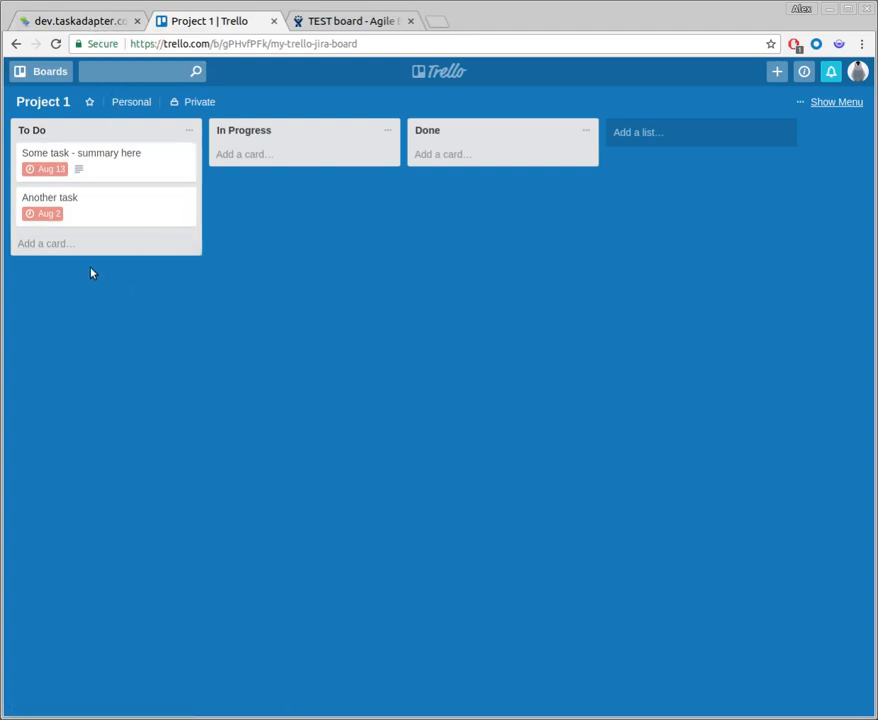
left_click(61, 243)
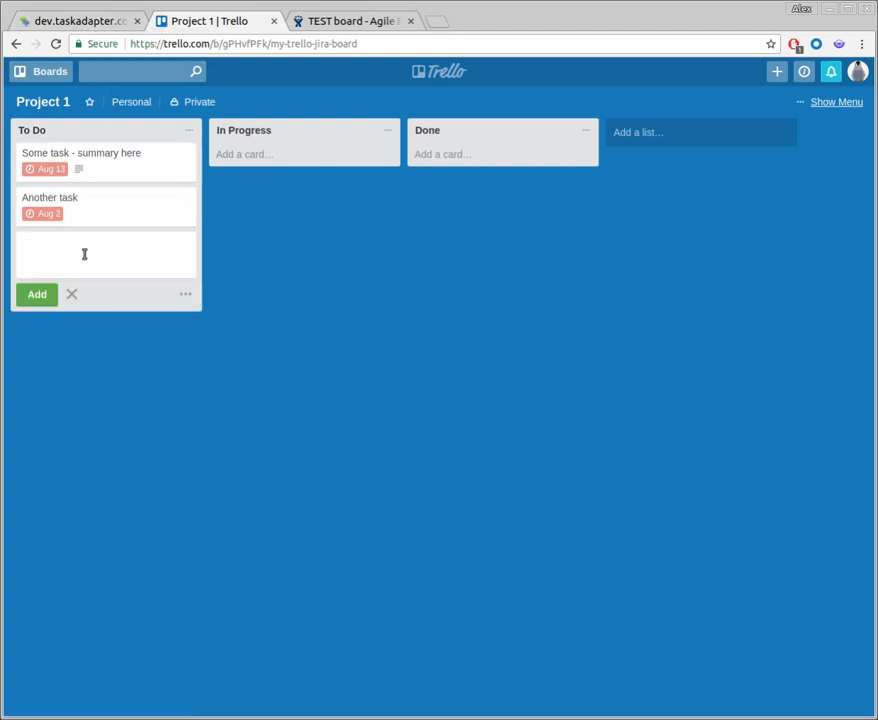
type("3rd task")
left_click(34, 301)
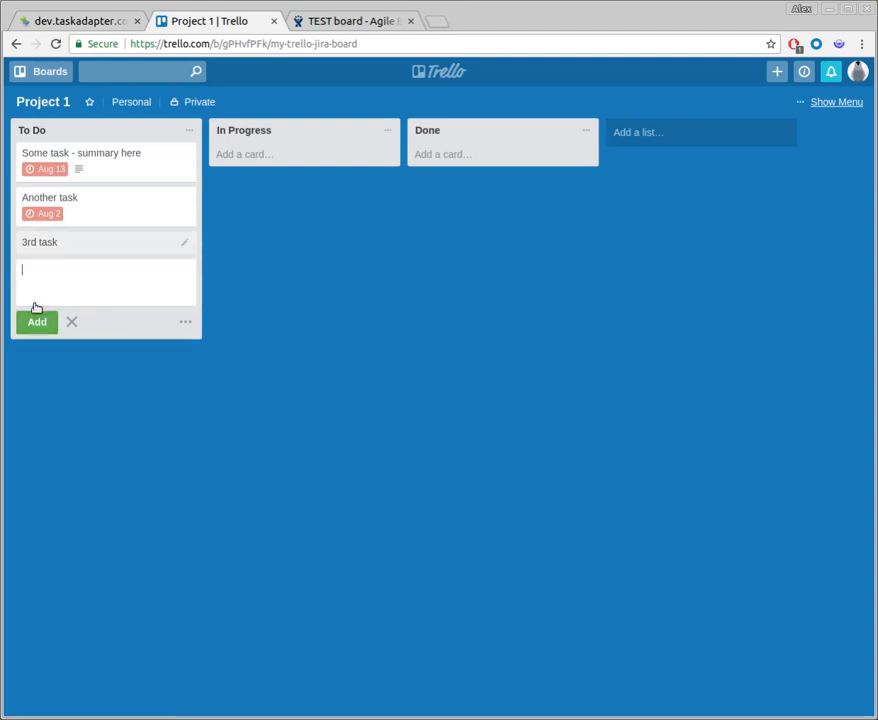
left_click(74, 317)
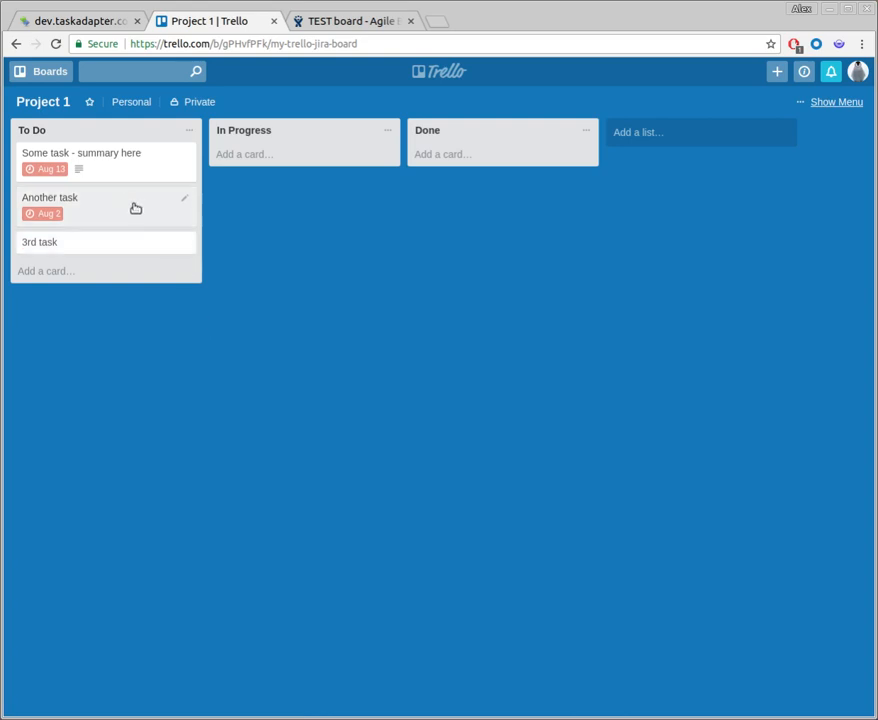
left_click_drag(108, 206, 311, 167)
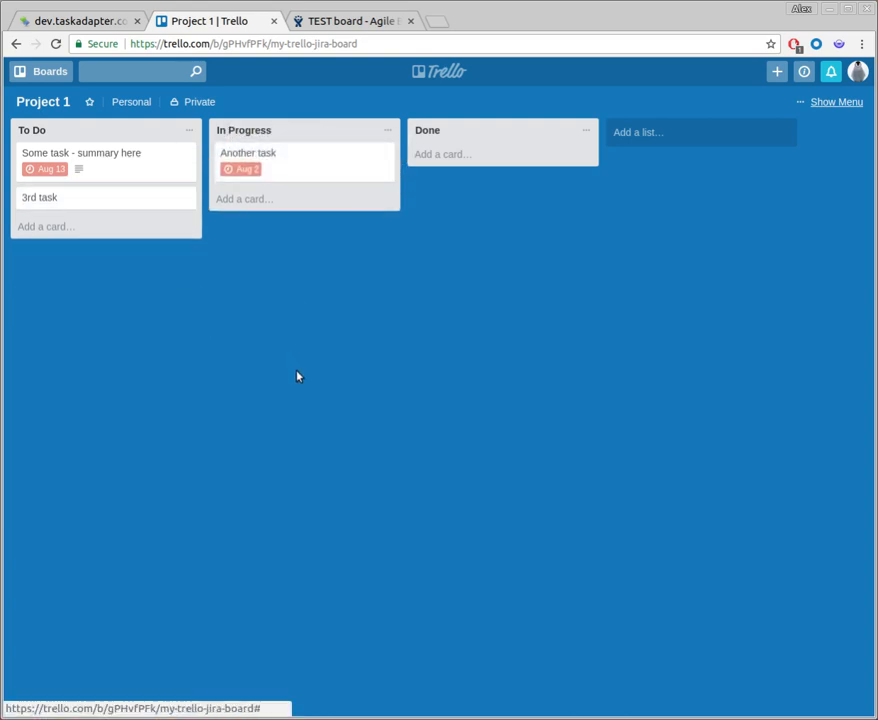
Switch to Task Adapter and export all listed Trello task creations and updates to JIRA.
left_click(61, 21)
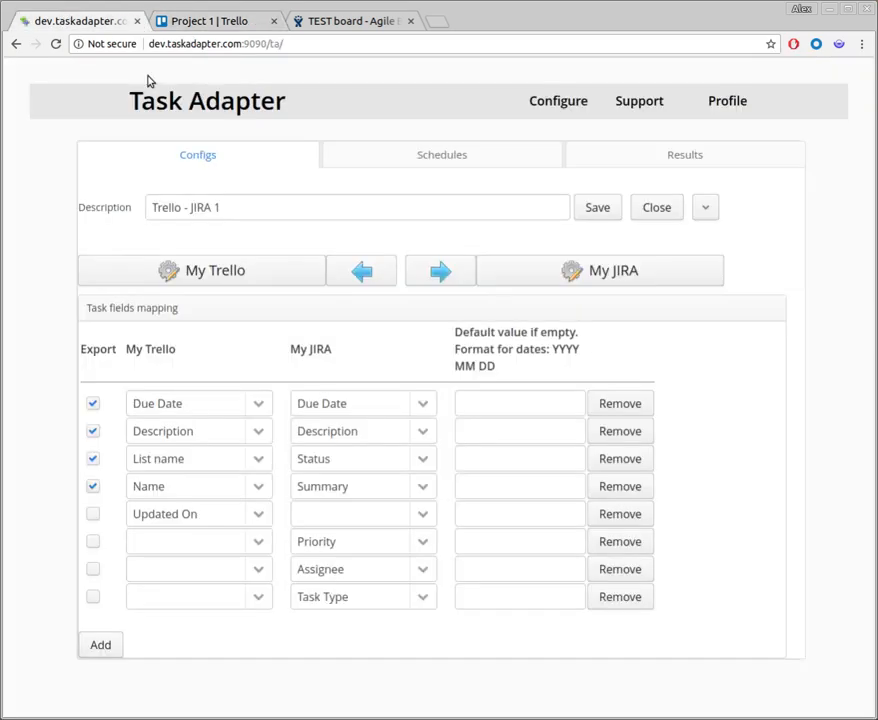
left_click(439, 272)
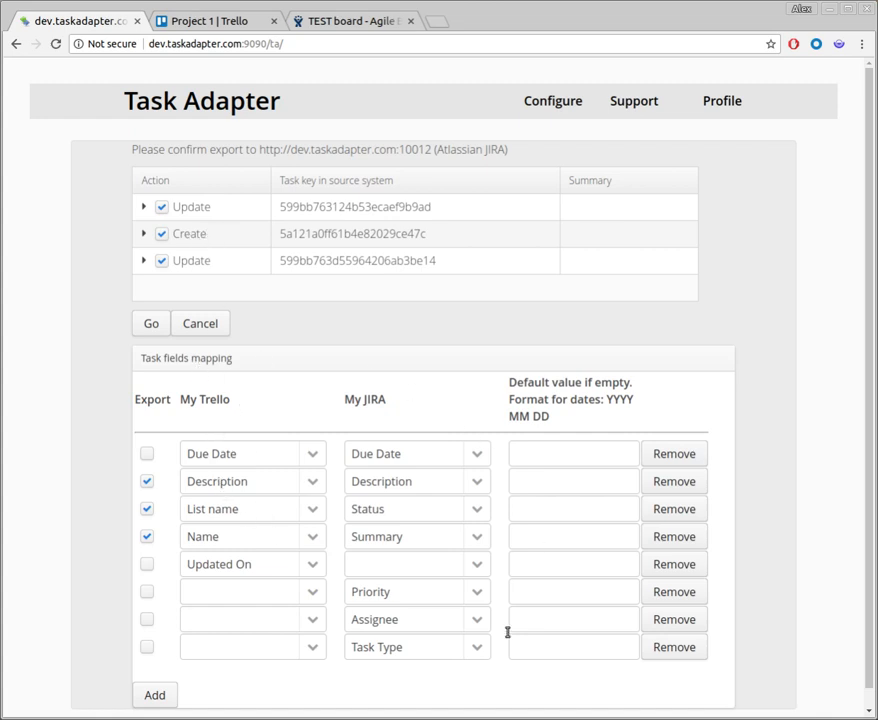
left_click(151, 323)
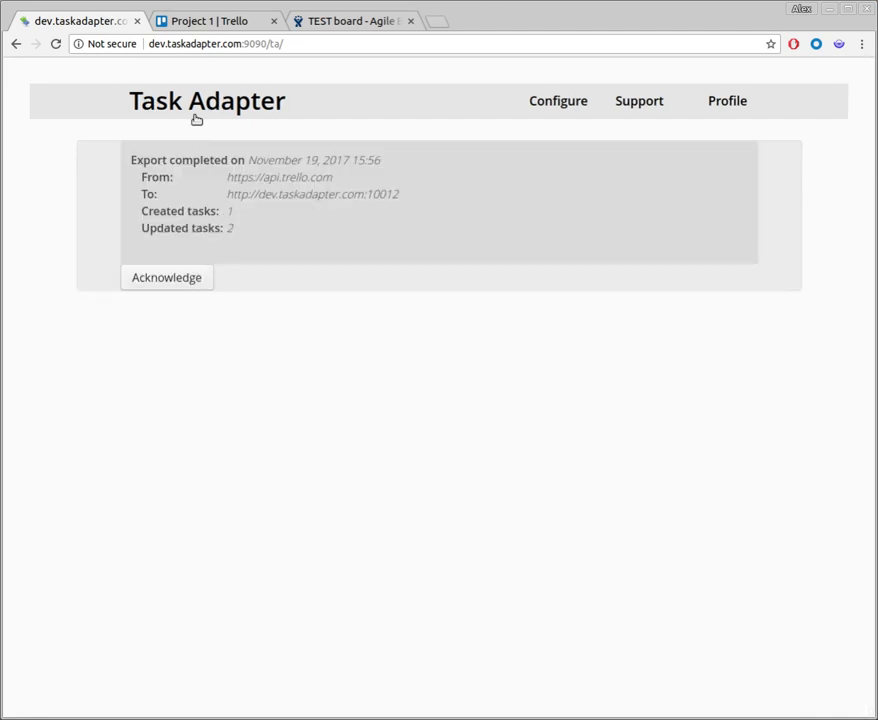
Check JIRA's active sprint board and move the newly exported 3rd task from the backlog into TEST Sprint 1.
left_click(331, 20)
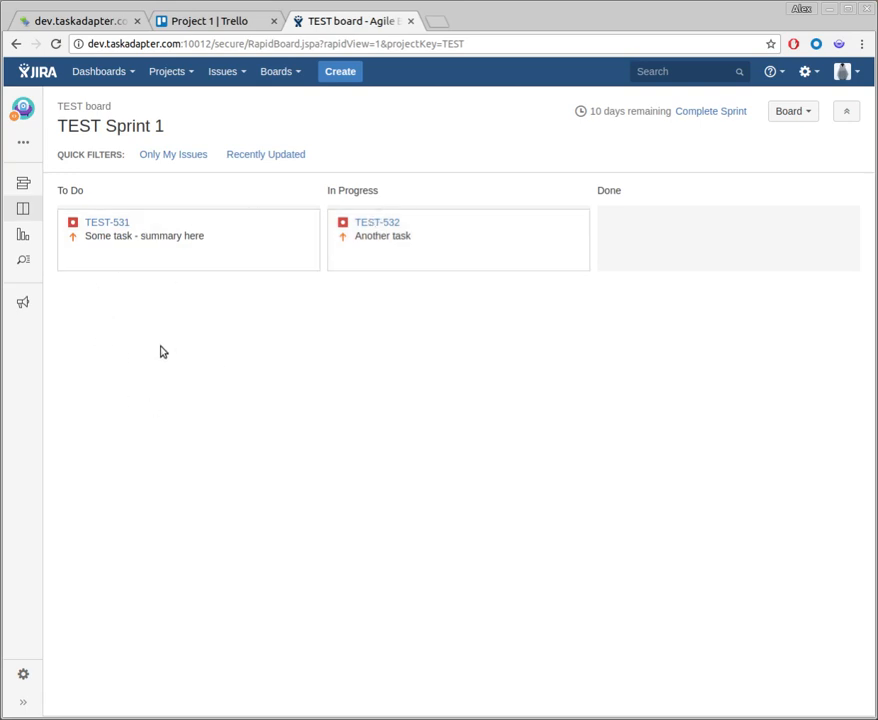
left_click(21, 184)
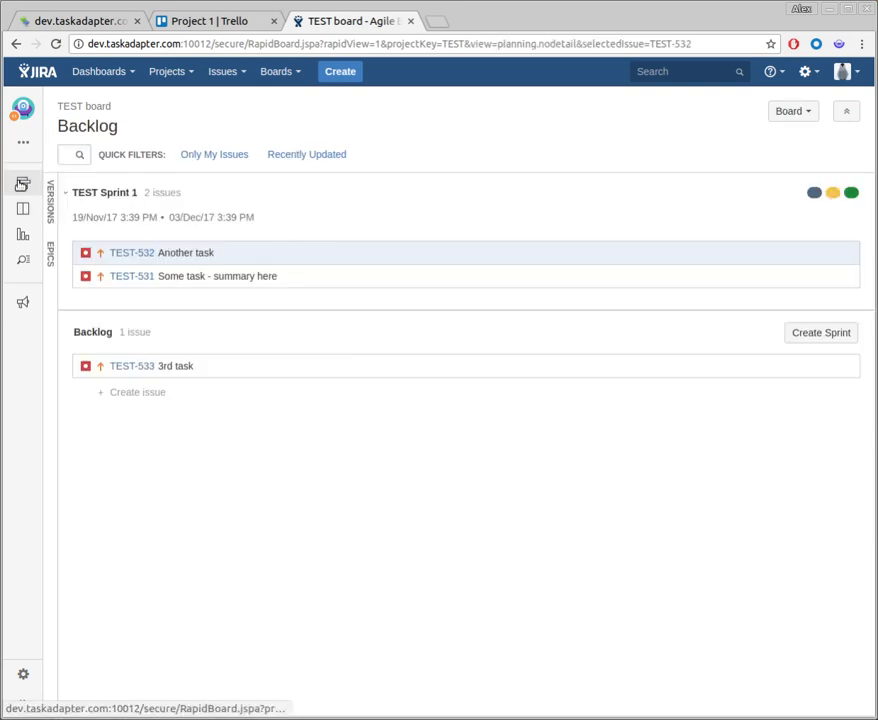
left_click_drag(210, 365, 212, 304)
left_click_drag(208, 363, 212, 278)
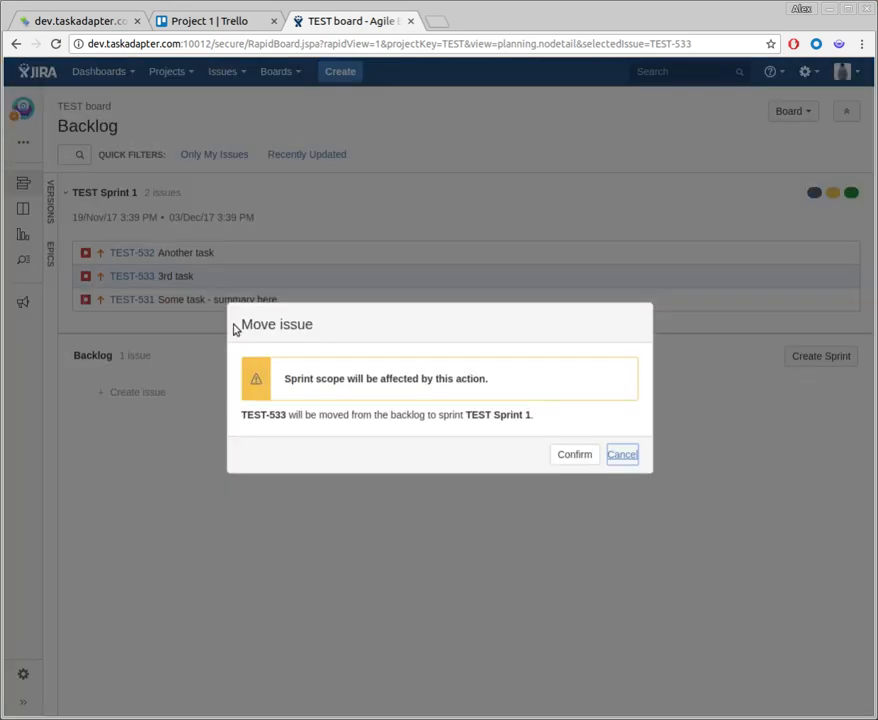
left_click(585, 456)
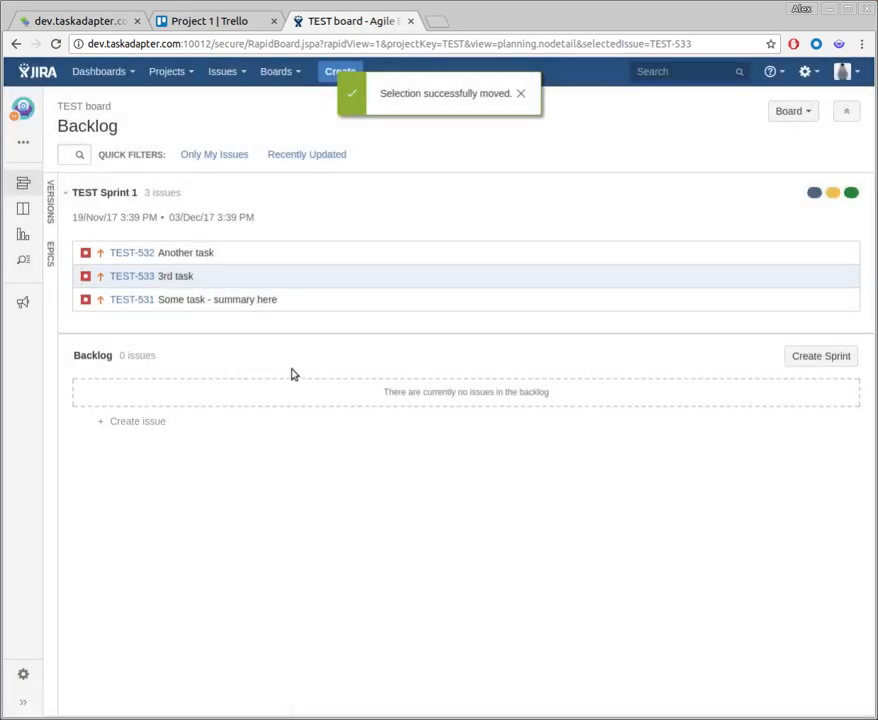
Recheck the cards on Trello's Project 1 board and acknowledge the export report in Task Adapter.
left_click(215, 22)
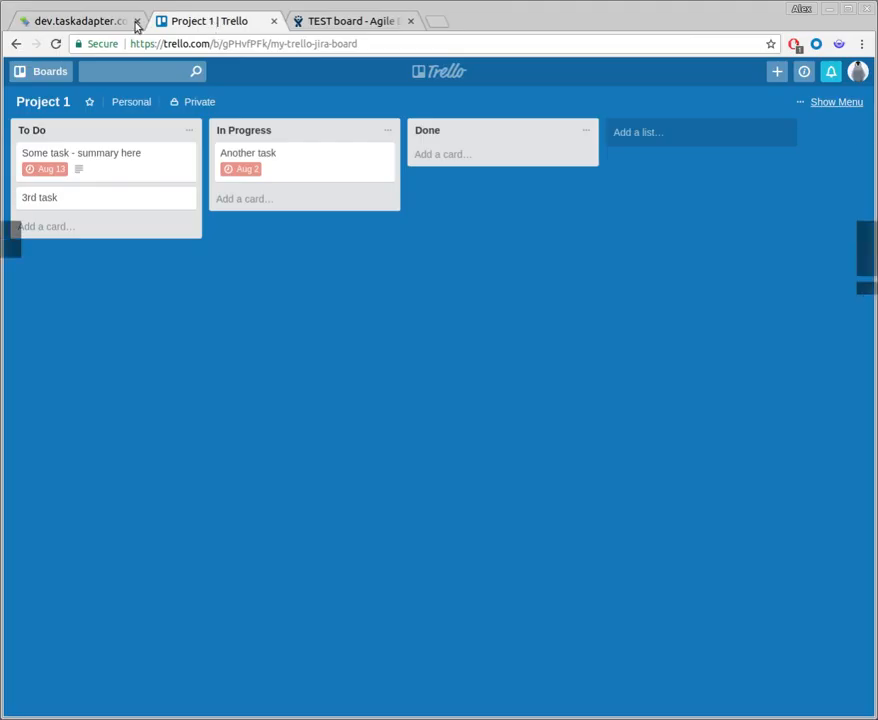
left_click(75, 22)
left_click(150, 283)
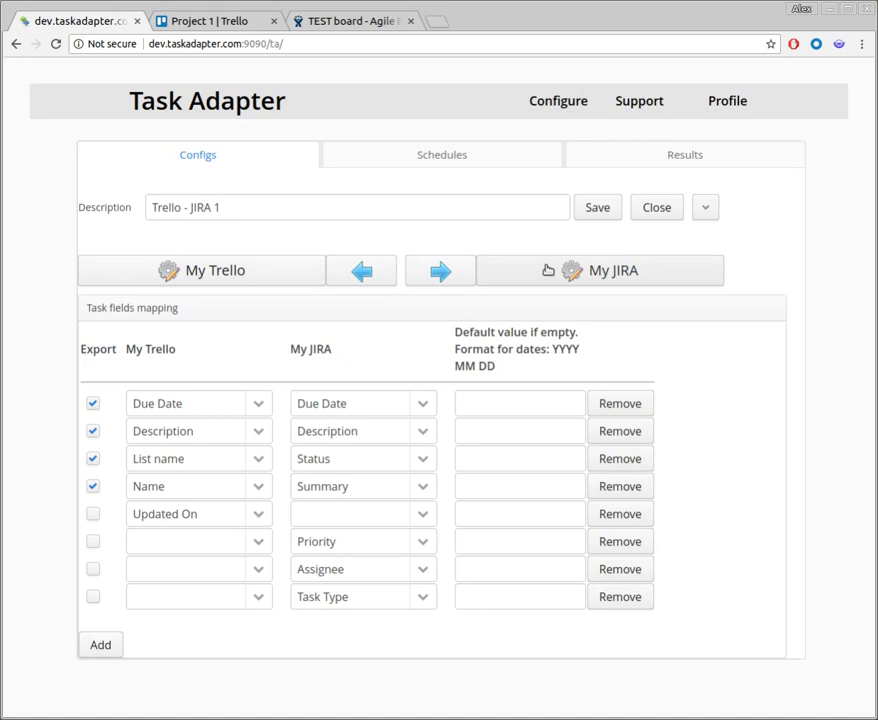
Look up the config's saved export results, examine the details of the run with errors, and acknowledge its report.
left_click(705, 207)
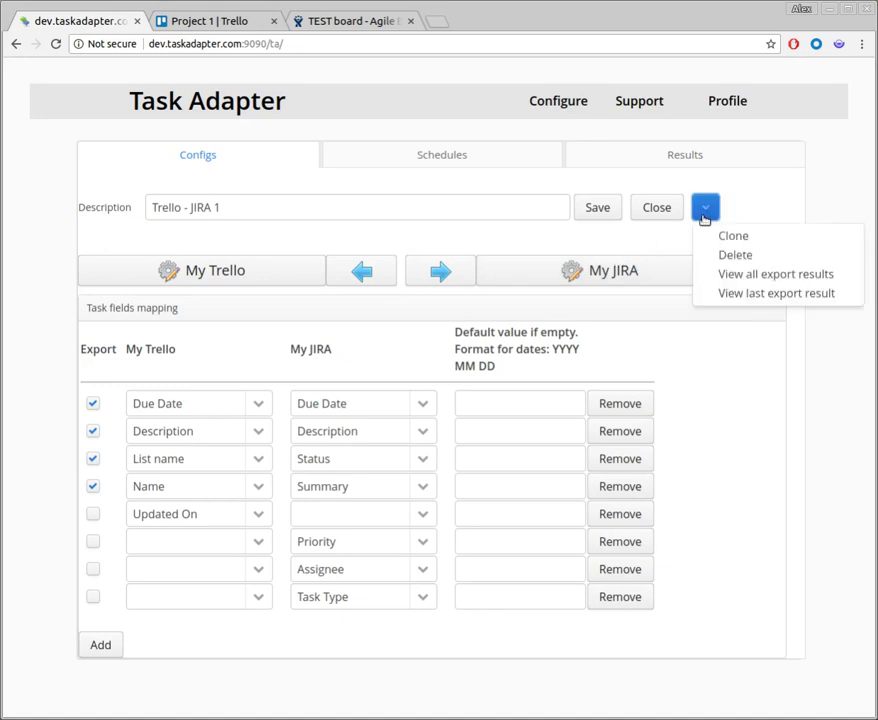
left_click(745, 275)
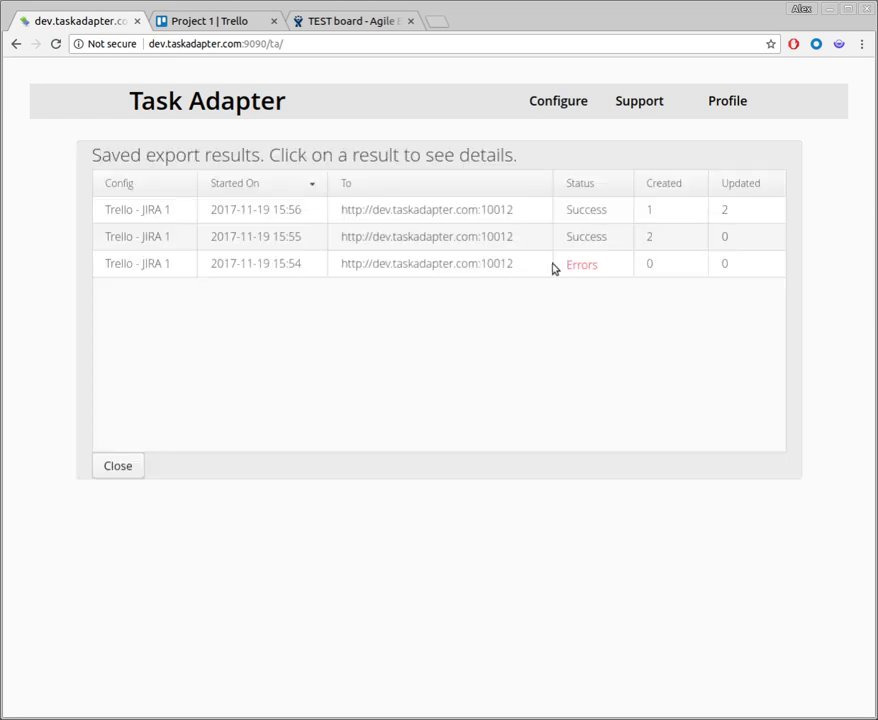
left_click(500, 272)
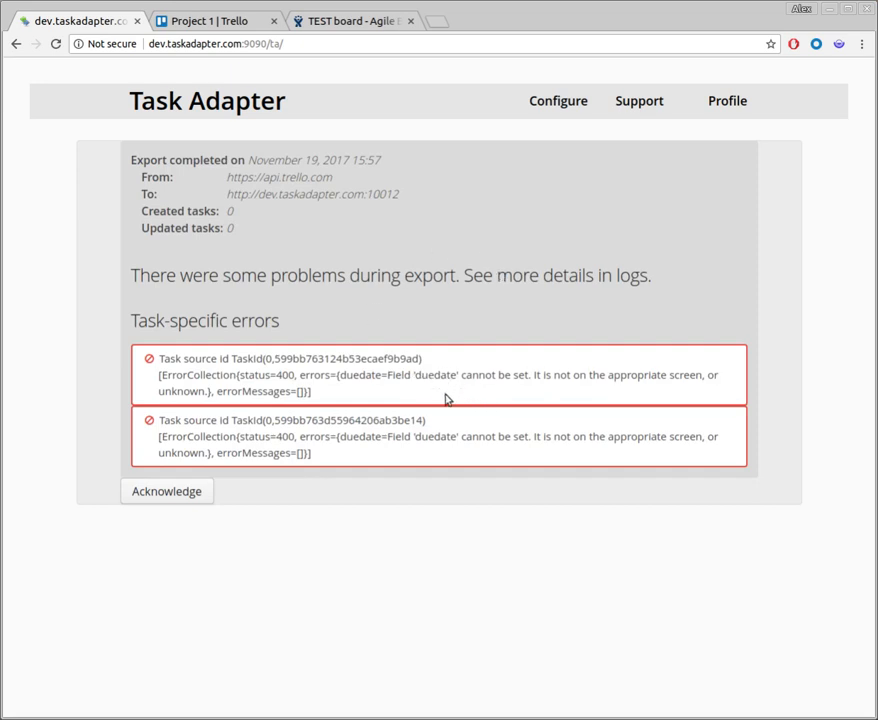
left_click(162, 490)
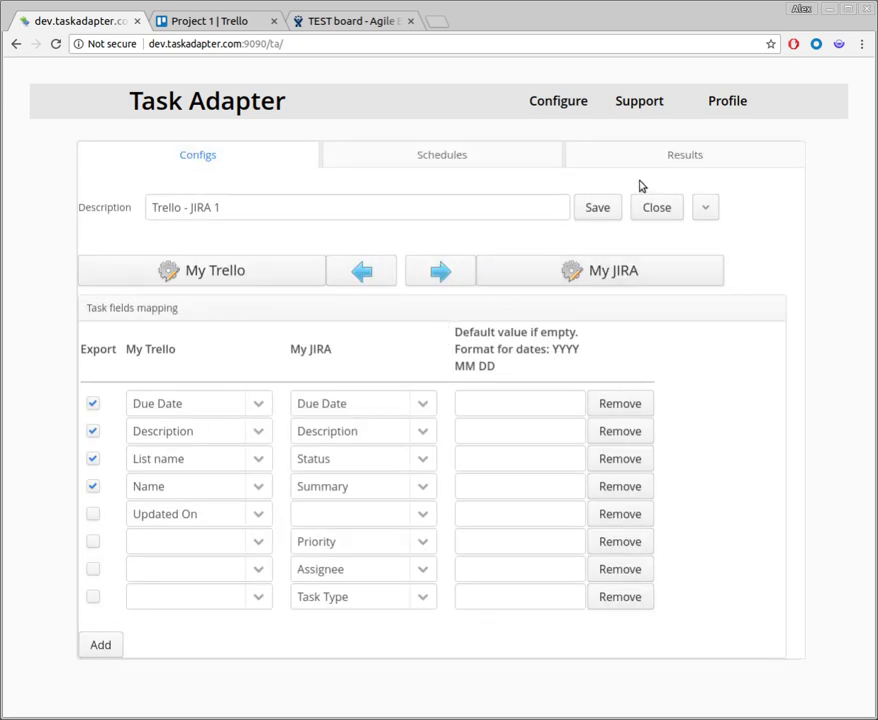
Reopen the saved export results of the Trello - JIRA 1 config and review the list of past exports.
left_click(705, 208)
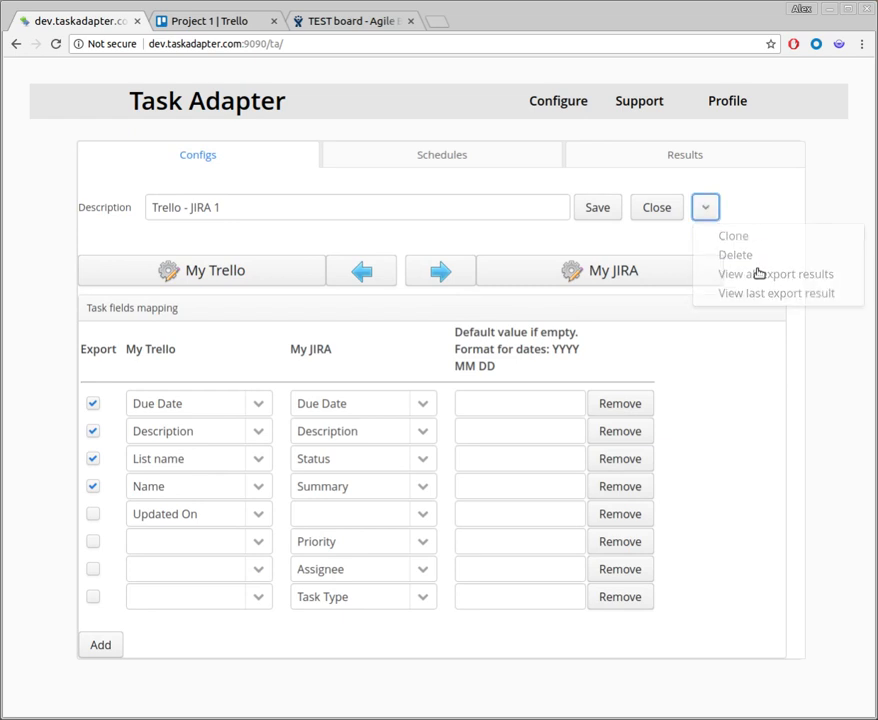
left_click(712, 208)
left_click(747, 276)
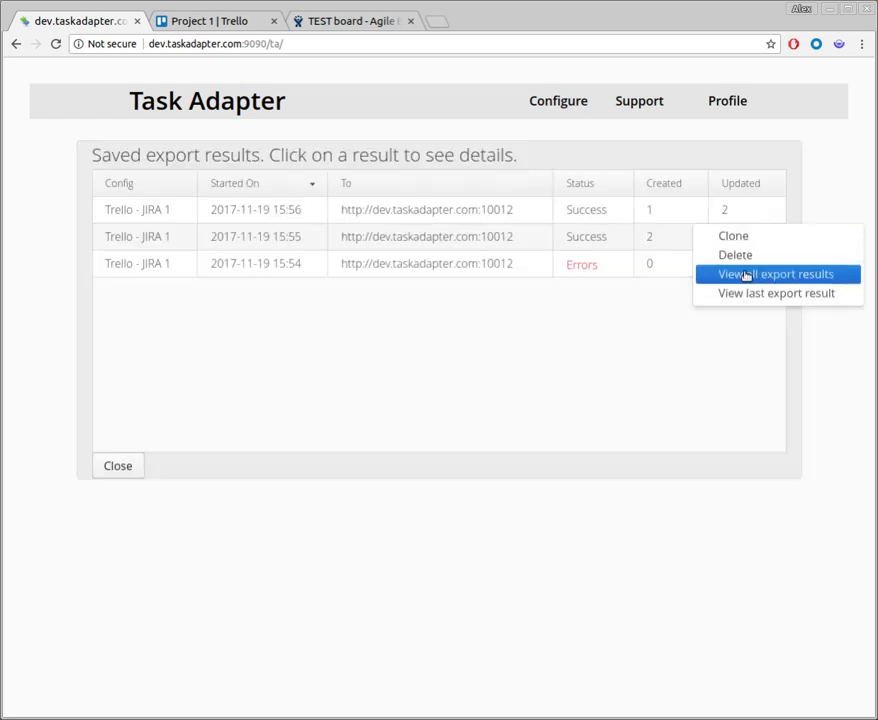
left_click(749, 270)
left_click(167, 492)
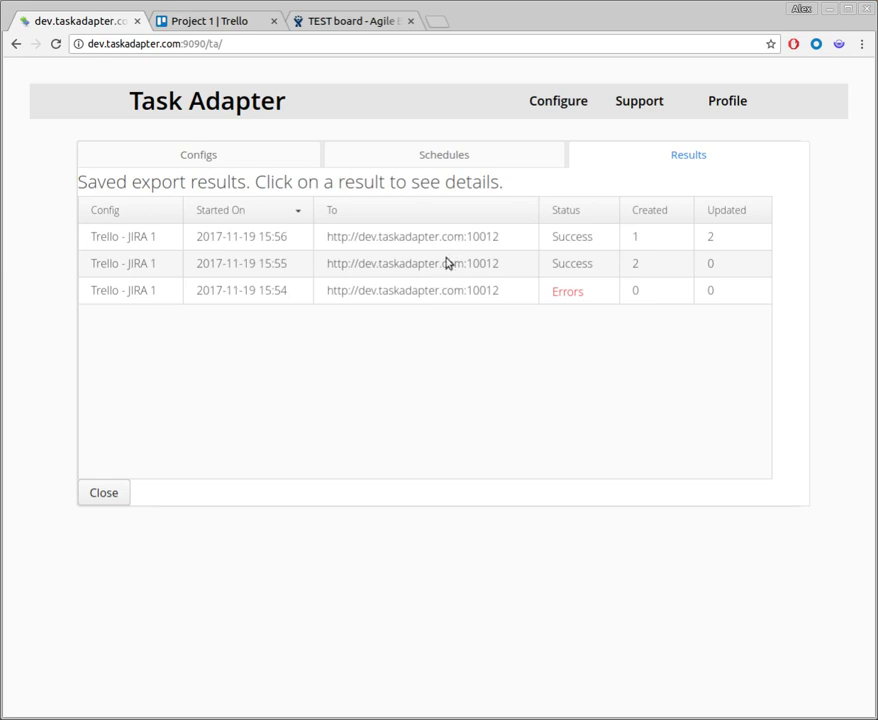
Create and save an automated synchronization schedule for the Trello - JIRA 1 config that exports to My JIRA at a 60-minute run interval.
left_click(427, 157)
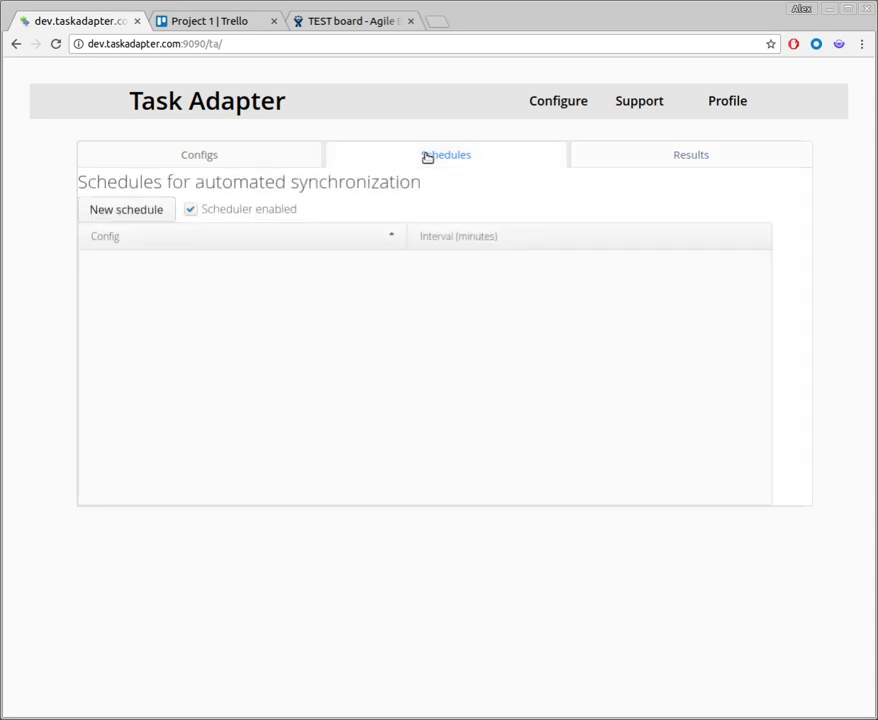
left_click(93, 214)
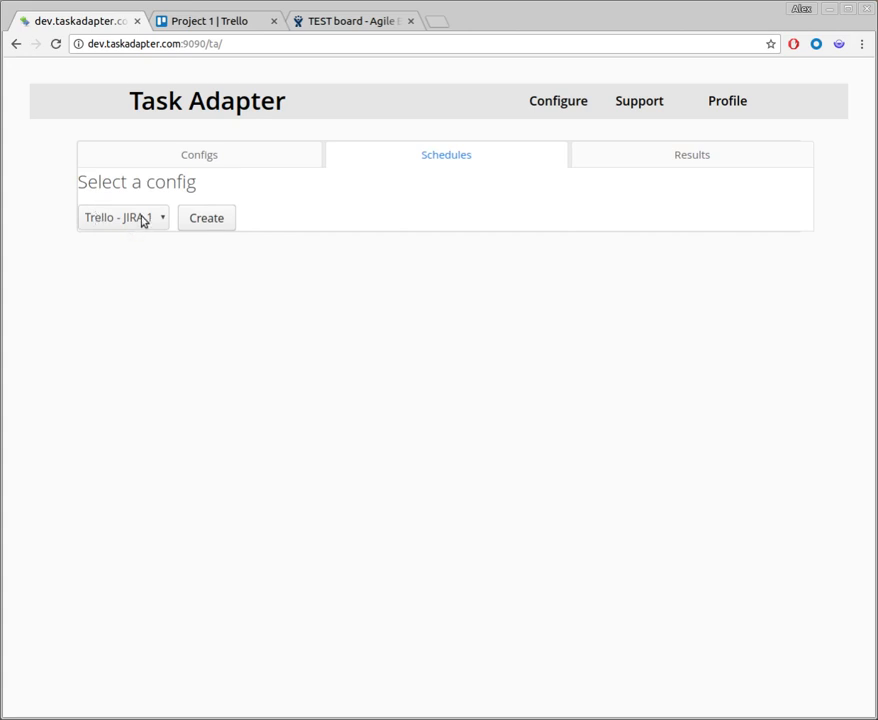
left_click(143, 221)
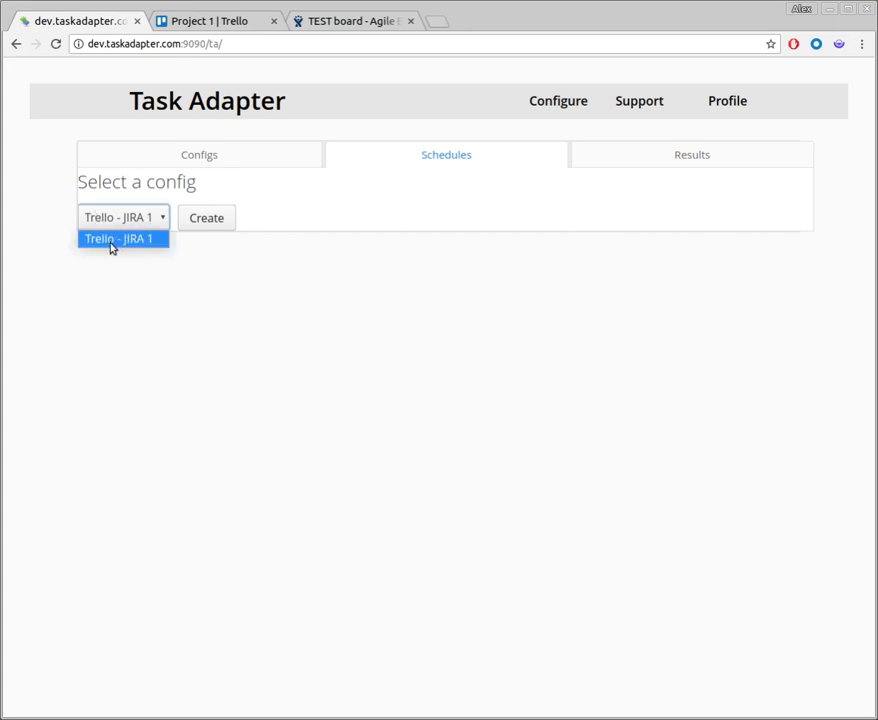
left_click(143, 241)
left_click(214, 224)
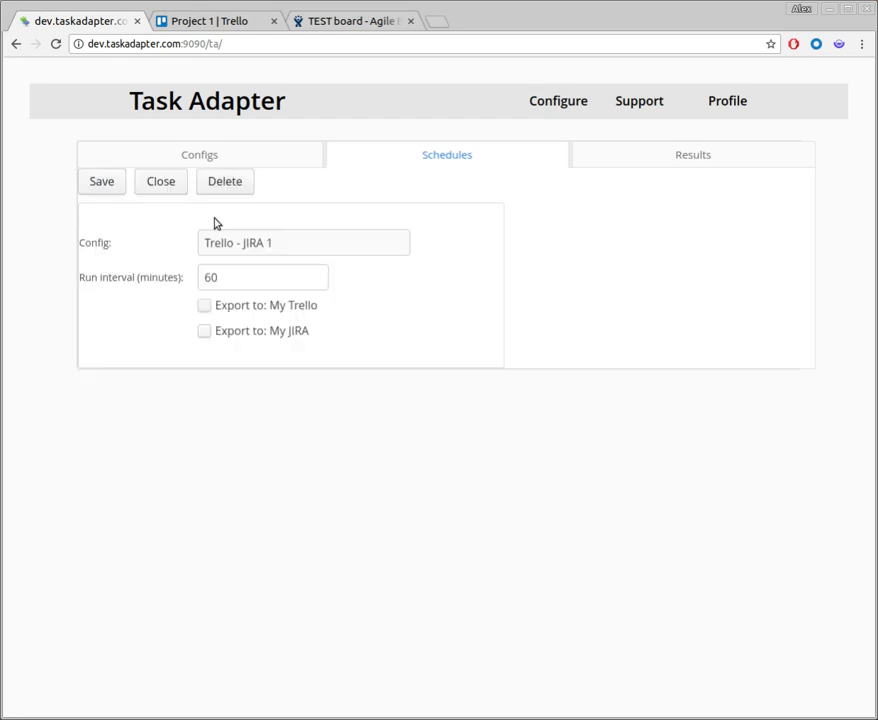
left_click(231, 331)
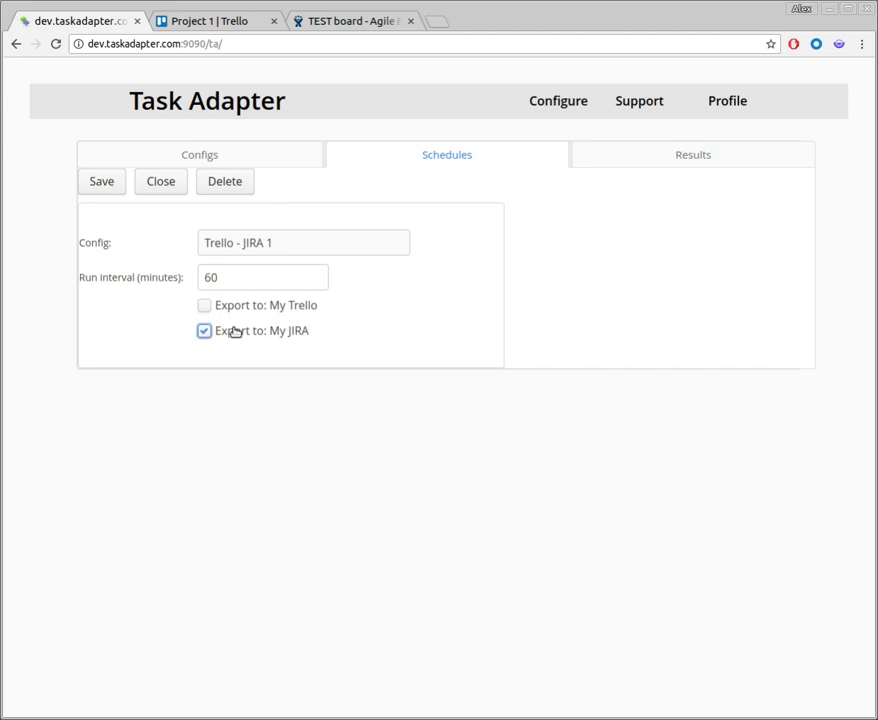
left_click(101, 190)
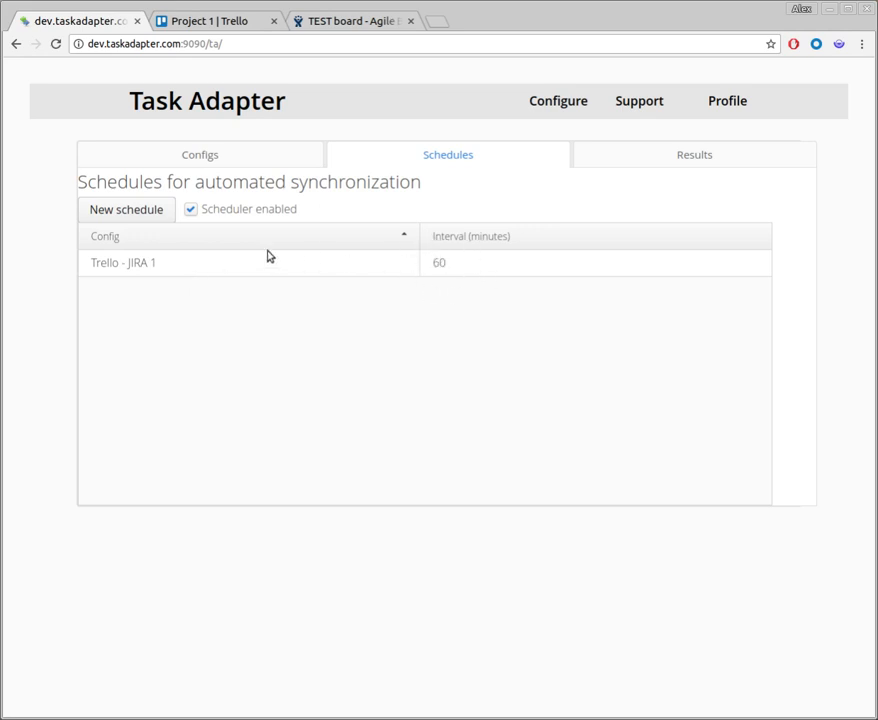
Look over the saved export results and the connector setups stored under the user profile.
left_click(190, 210)
left_click(690, 147)
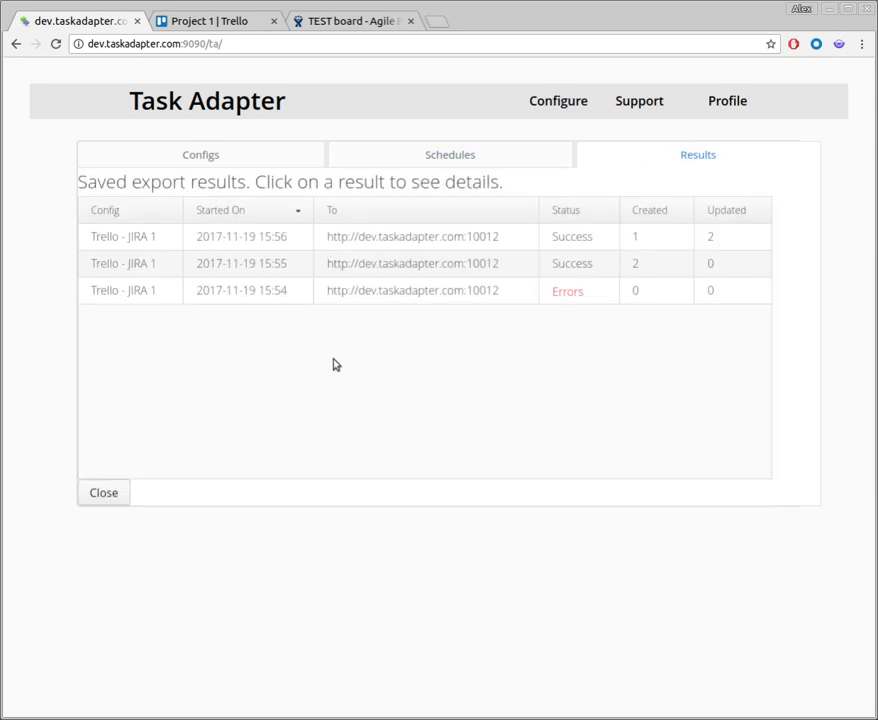
left_click(739, 102)
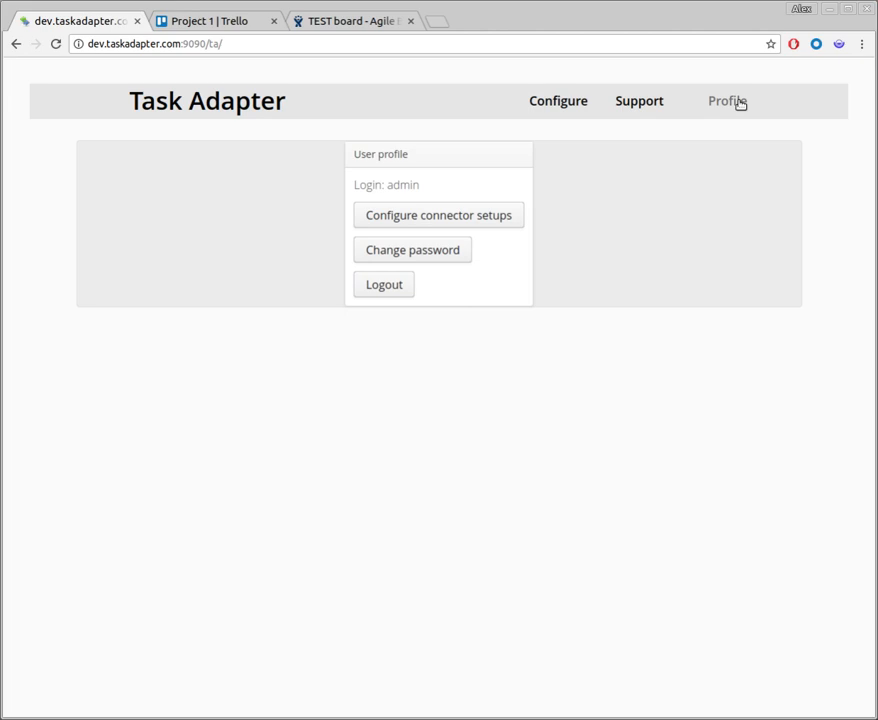
left_click(506, 216)
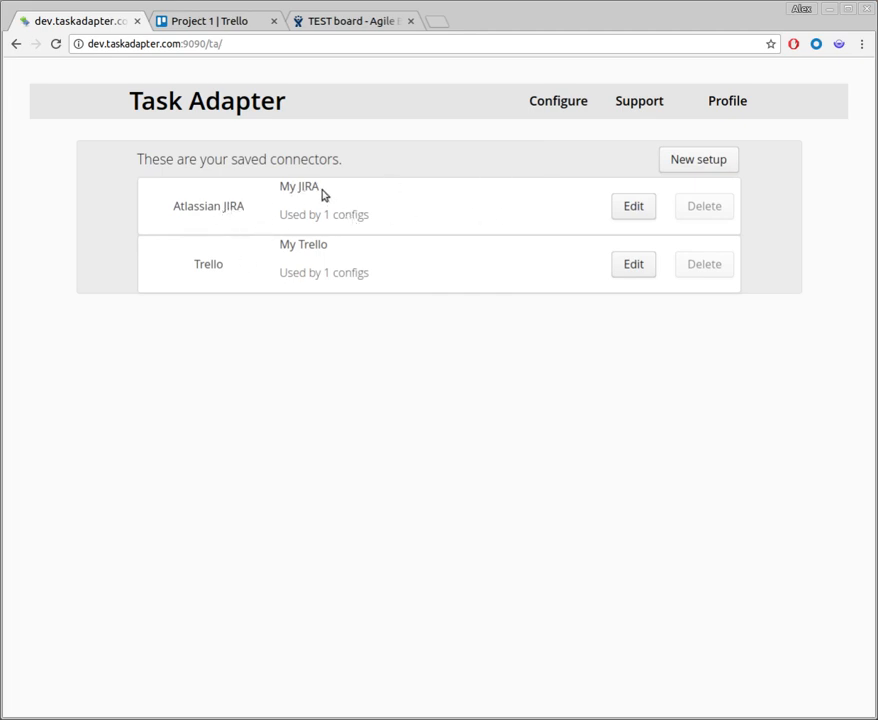
left_click_drag(309, 215, 338, 218)
Review the support contact and license information, and check for a Task Adapter update.
left_click(651, 100)
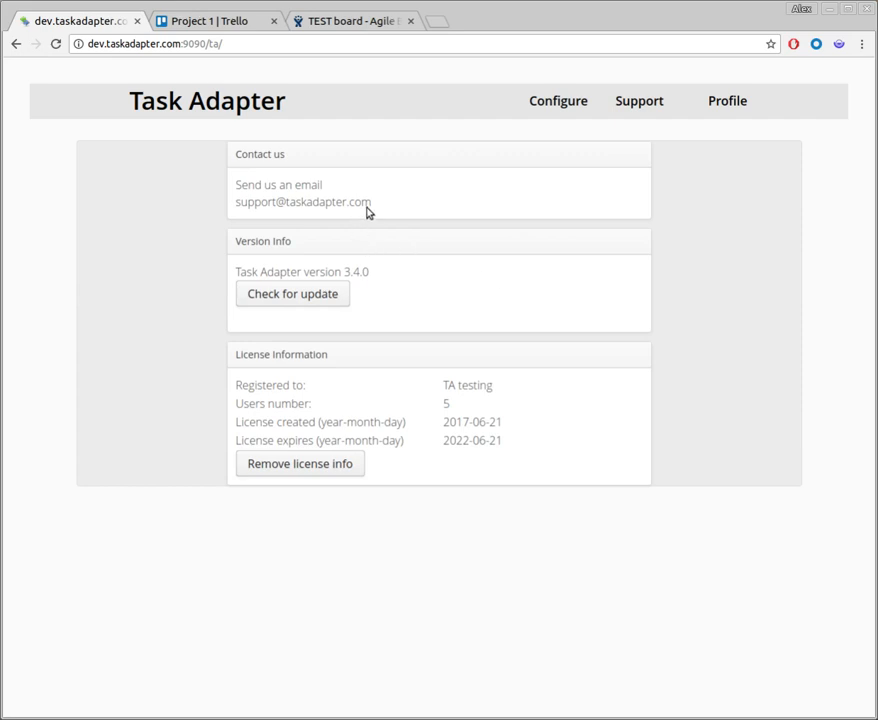
left_click_drag(370, 205, 295, 204)
left_click(327, 297)
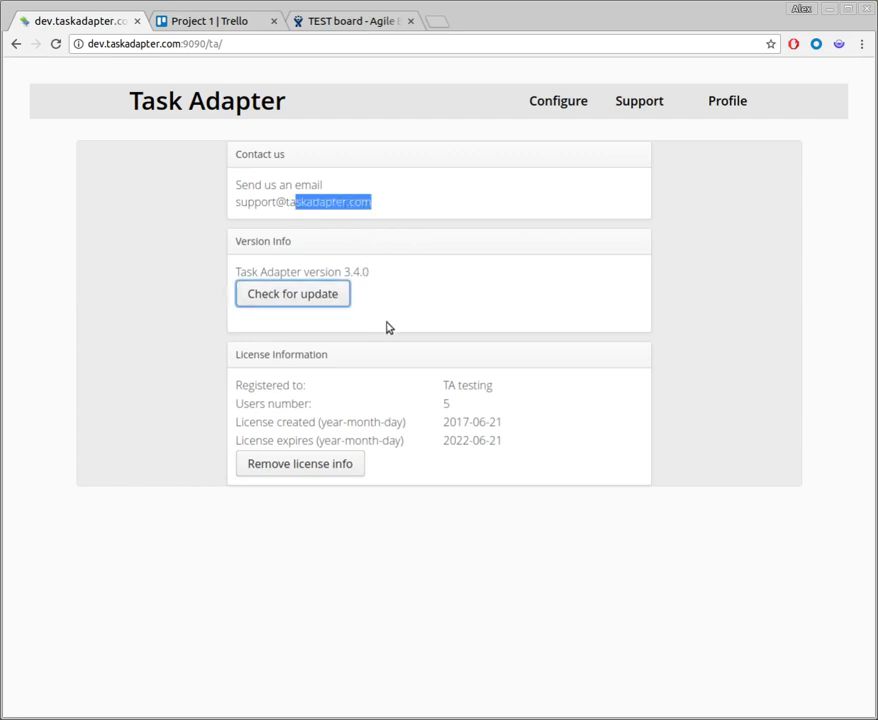
left_click_drag(283, 390, 394, 419)
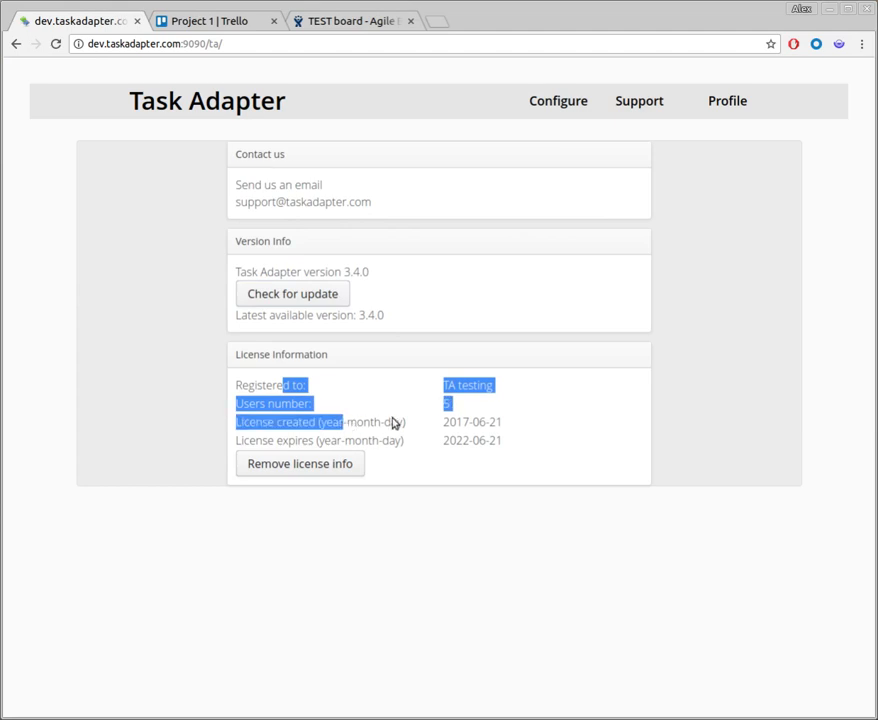
left_click(394, 419)
Enable showing configs from all users on the admin home page, and inspect the maximum number of export results to keep.
left_click(571, 111)
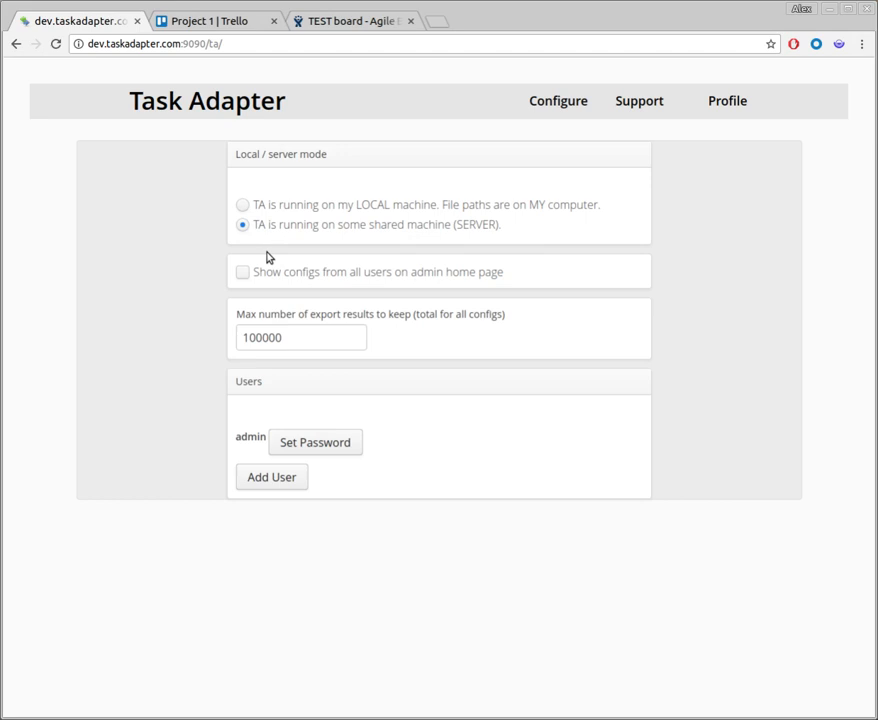
left_click(362, 277)
left_click_drag(317, 339, 231, 341)
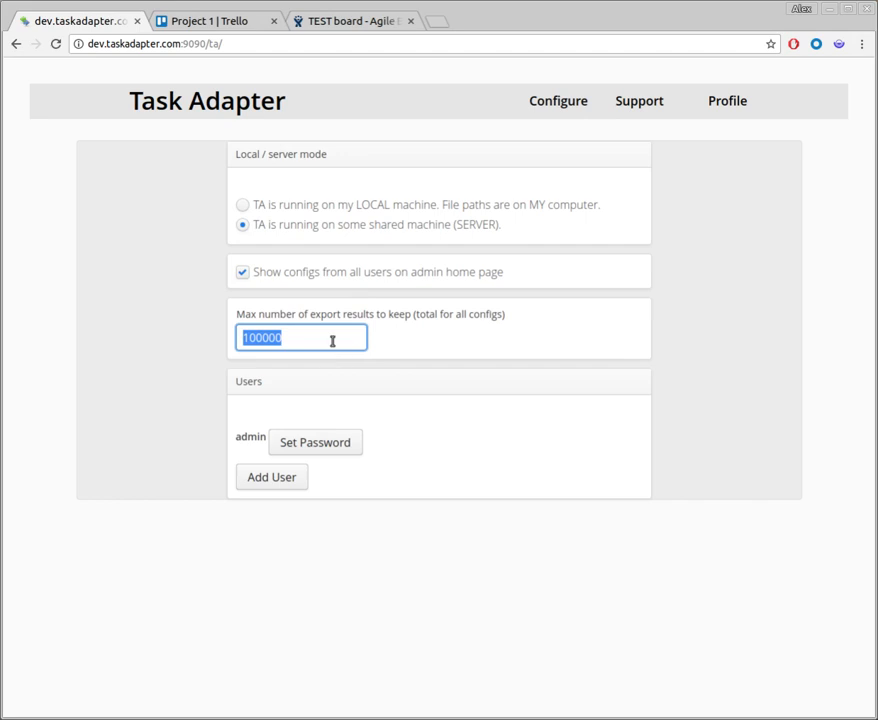
left_click(443, 337)
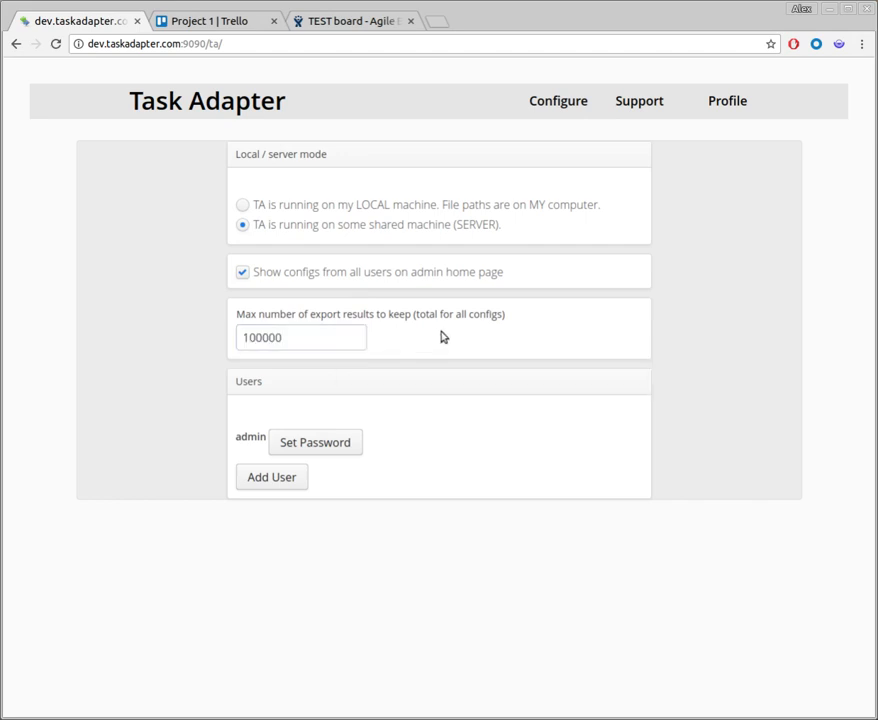